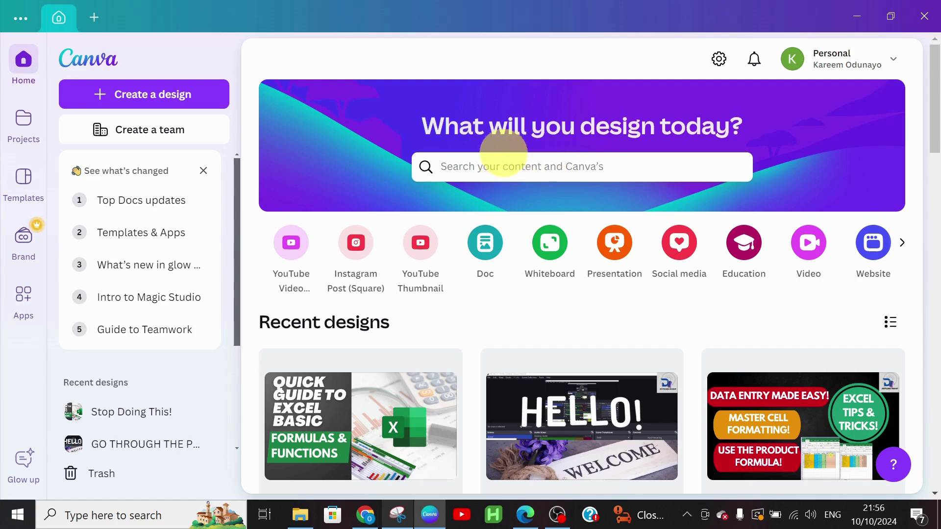
- Search for "order of programme" designs and templates
{"action": "left_click", "coordinate": [531, 164]}
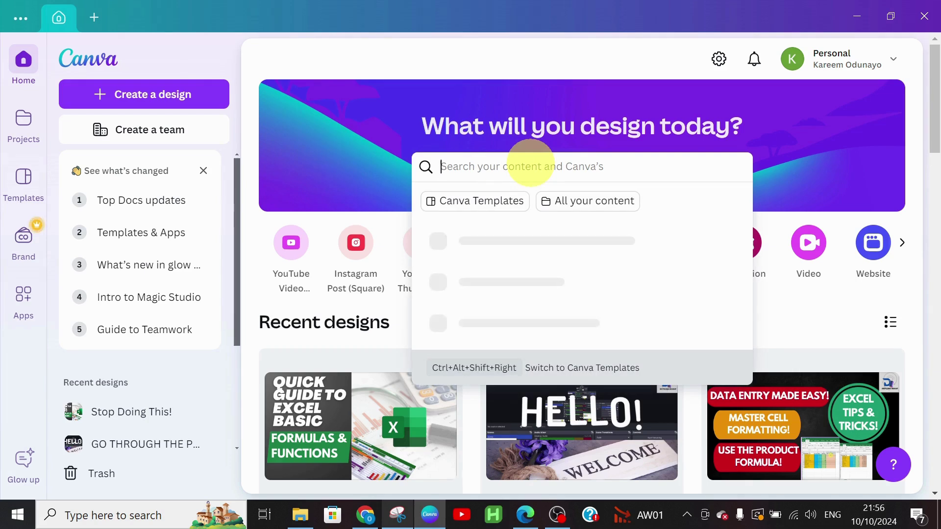
{"action": "type", "text": "o"}
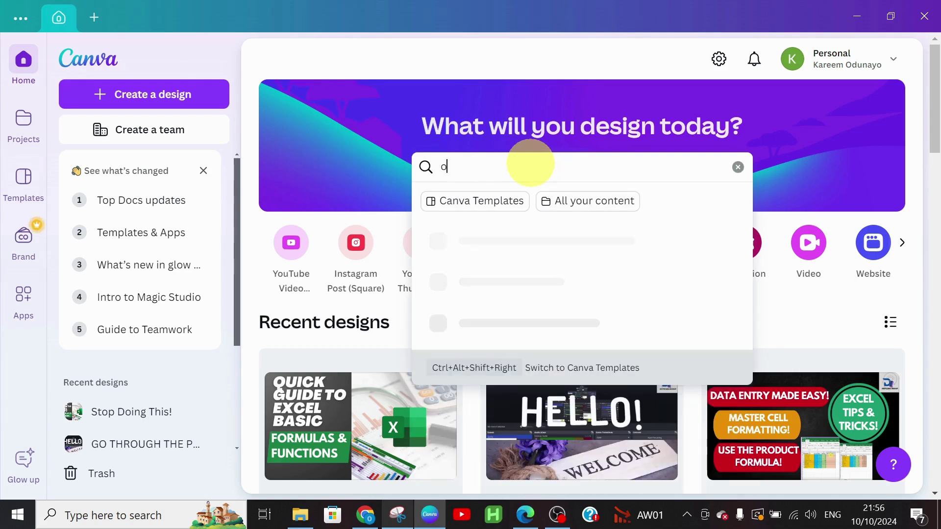
{"action": "type", "text": "rder"}
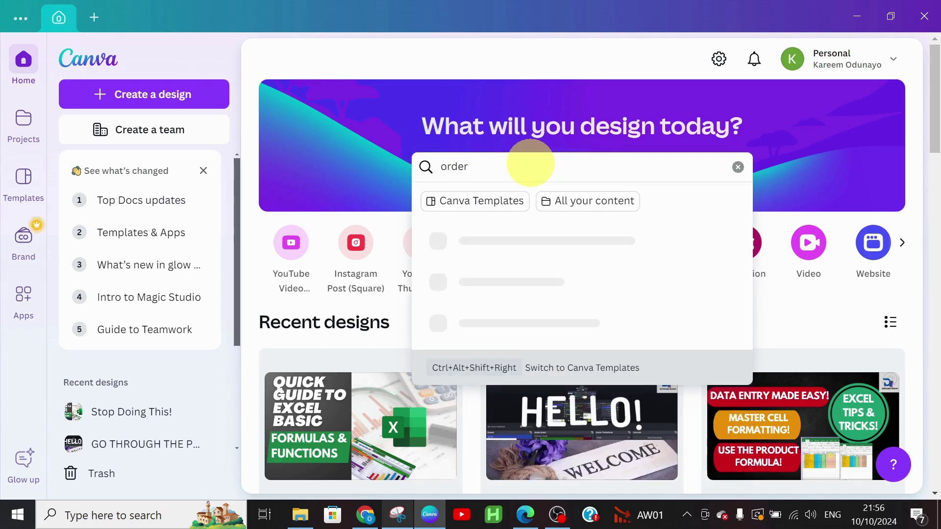
{"action": "type", "text": " of programme"}
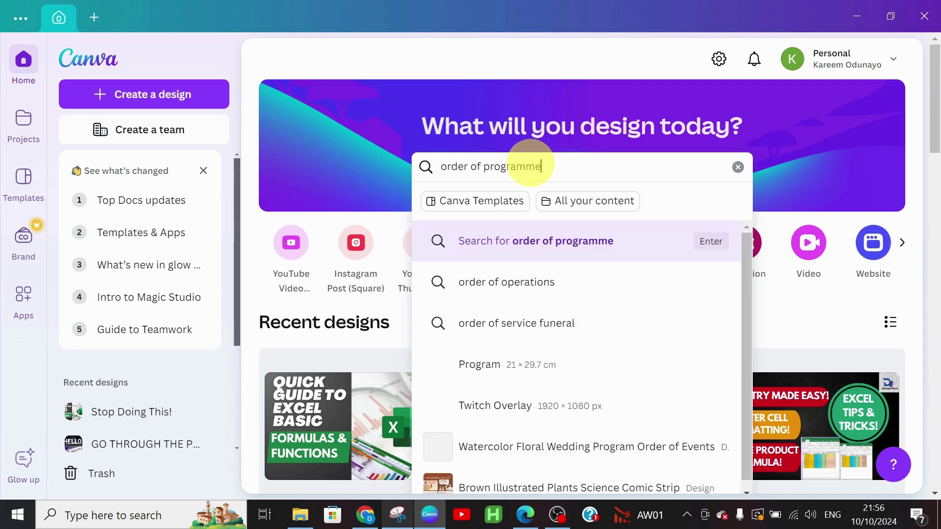
{"action": "key", "text": "Return"}
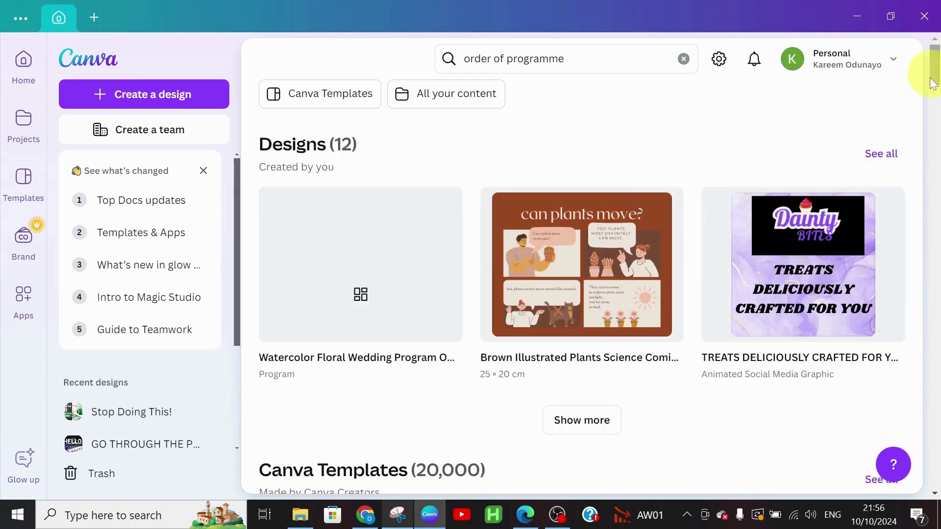
- Open the Watercolor Greenery Aesthetic Wedding Program Schedule template for customization
{"action": "scroll", "coordinate": [937, 87], "scroll_direction": "down", "scroll_amount": 1}
{"action": "scroll", "coordinate": [937, 89], "scroll_direction": "down", "scroll_amount": 4}
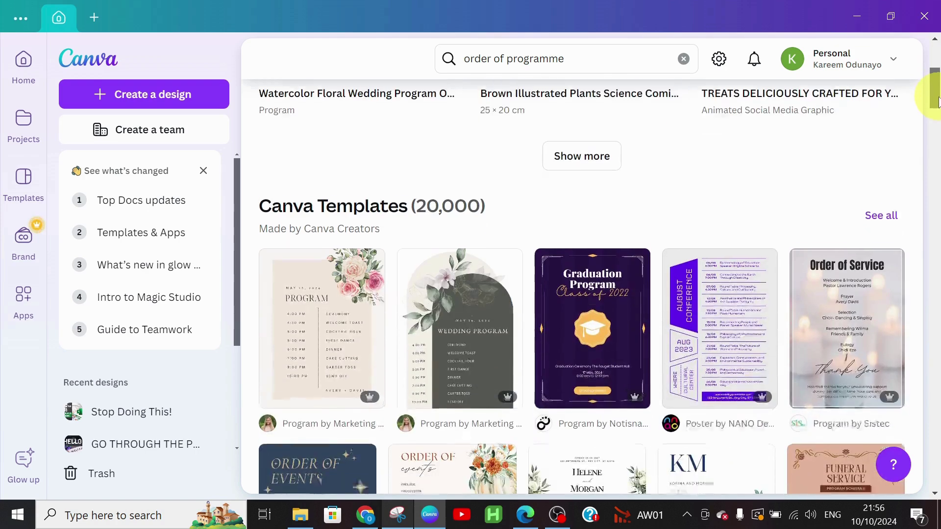
{"action": "scroll", "coordinate": [937, 103], "scroll_direction": "down", "scroll_amount": 1}
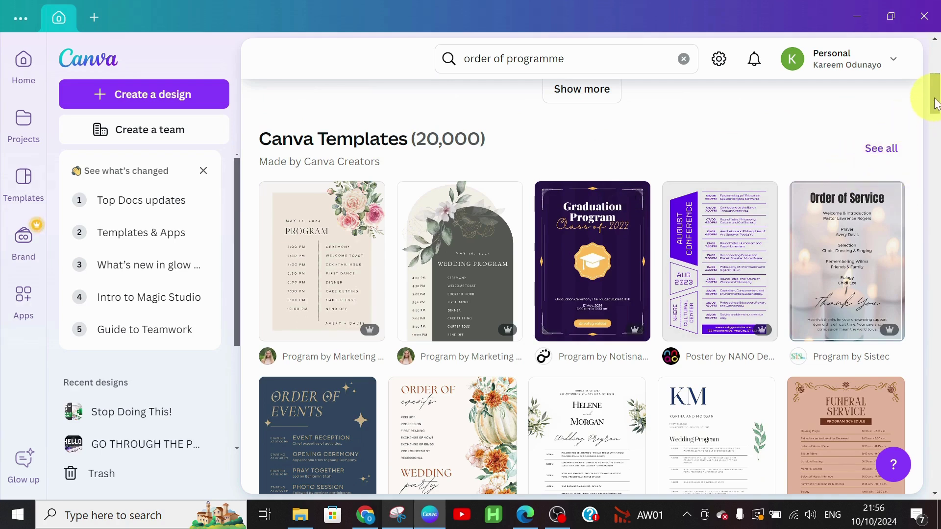
{"action": "left_click_drag", "start_coordinate": [936, 103], "coordinate": [669, 133]}
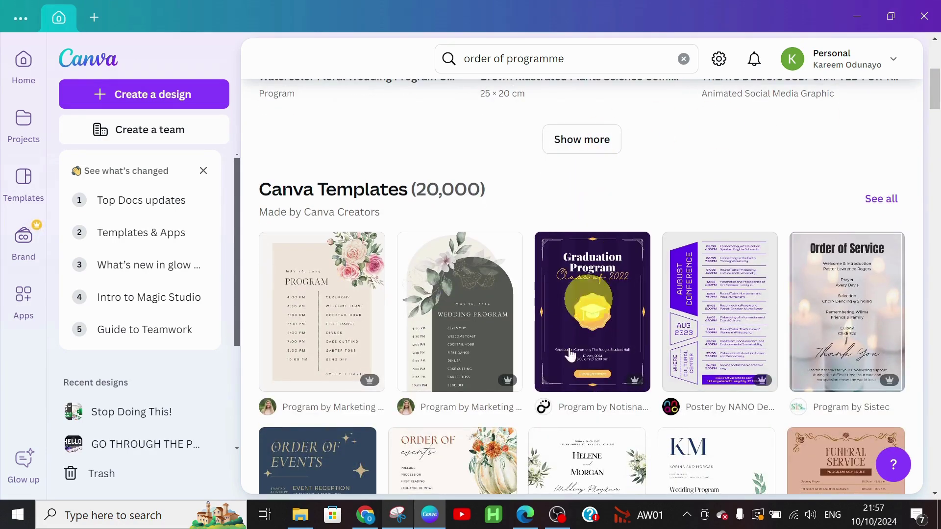
{"action": "left_click", "coordinate": [447, 332]}
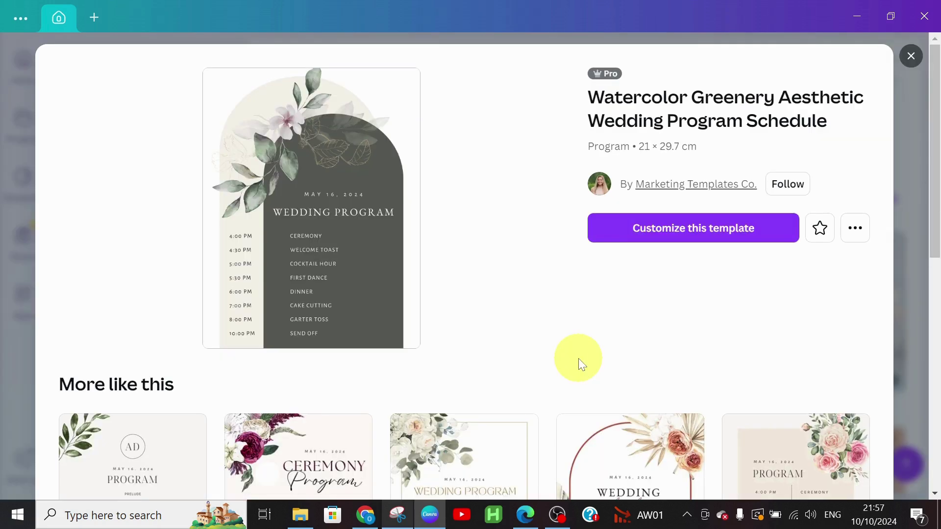
{"action": "left_click", "coordinate": [696, 229]}
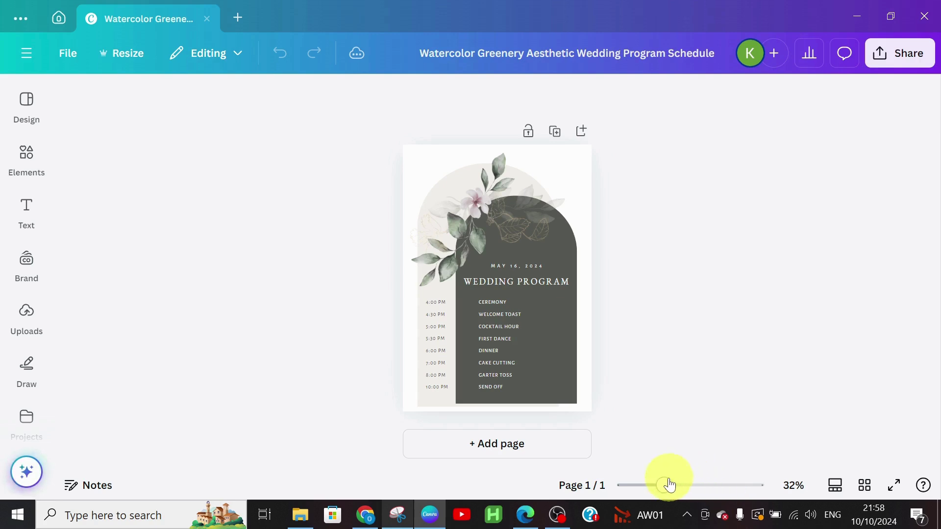
- Recolor the dark grey-green arch behind the schedule with the dark purple from the Wild Orchid palette
{"action": "left_click_drag", "start_coordinate": [664, 488], "coordinate": [675, 485]}
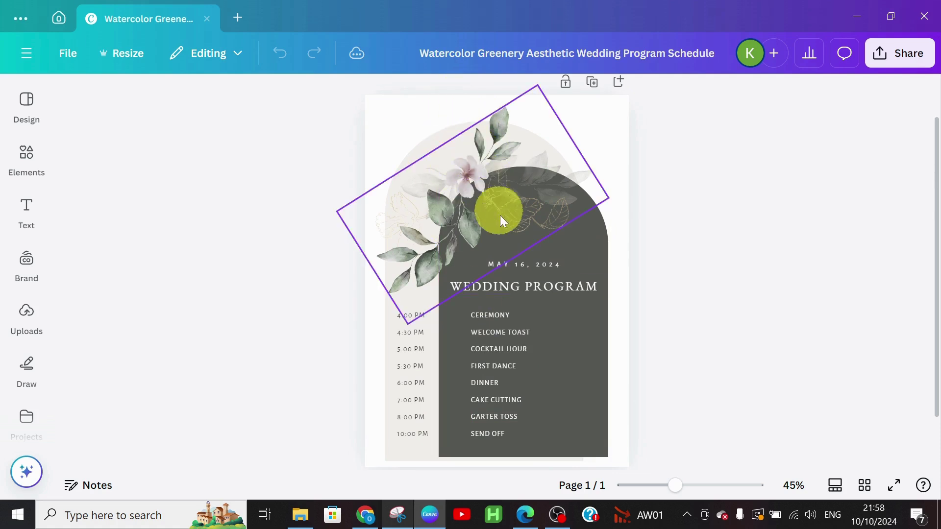
{"action": "left_click", "coordinate": [564, 370]}
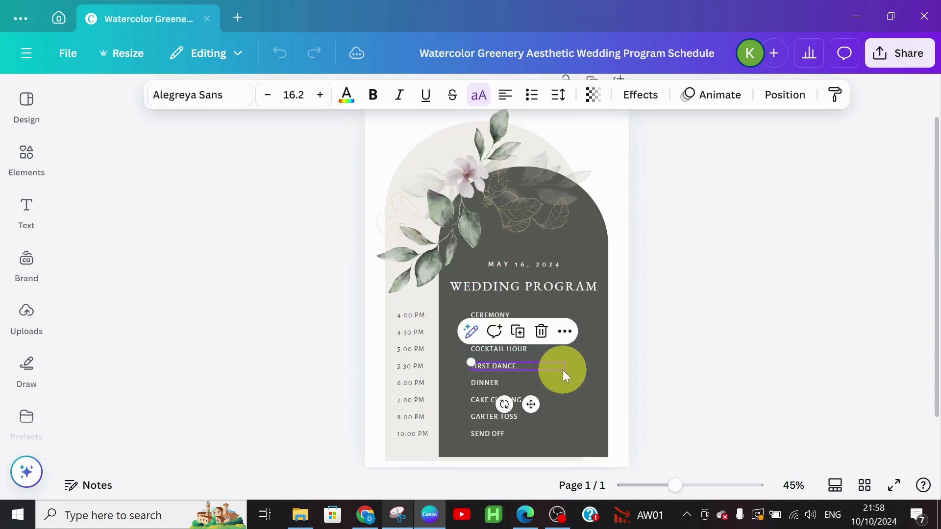
{"action": "left_click", "coordinate": [577, 242]}
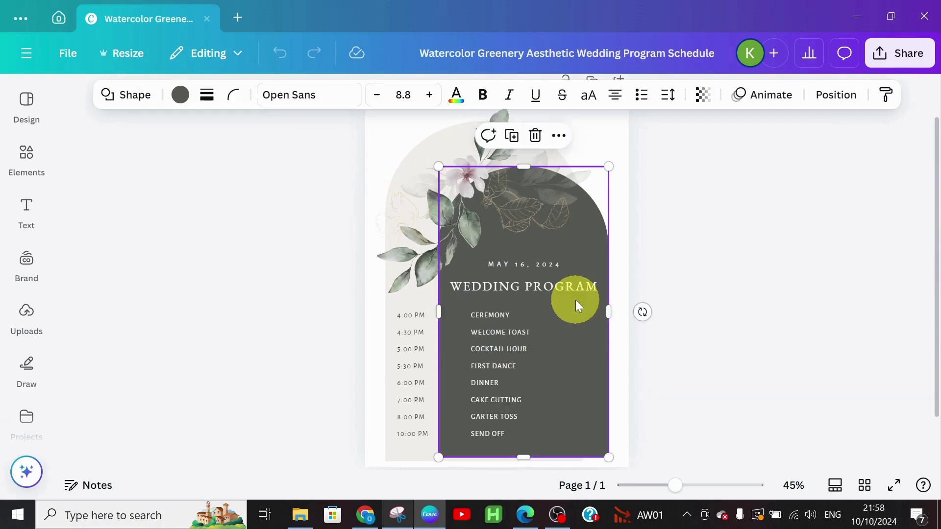
{"action": "left_click", "coordinate": [180, 95]}
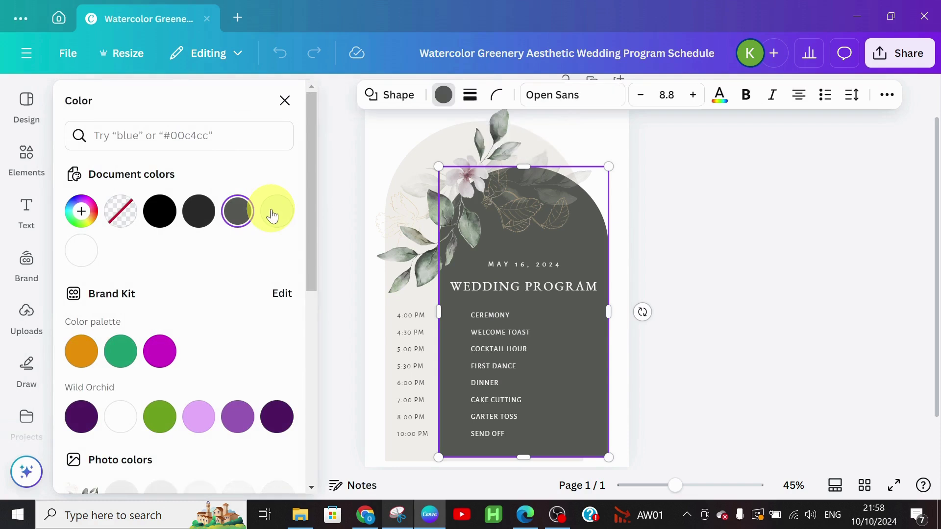
{"action": "left_click_drag", "start_coordinate": [310, 251], "coordinate": [306, 346]}
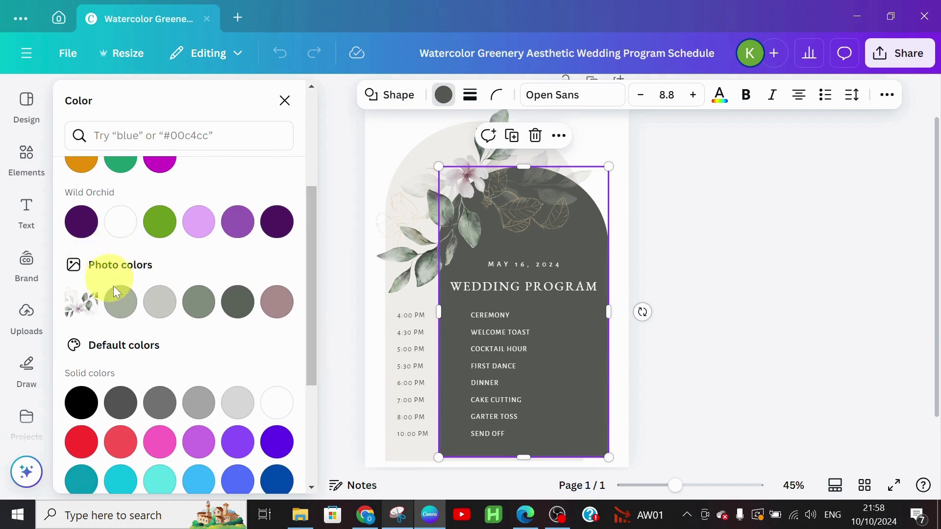
{"action": "left_click", "coordinate": [120, 308]}
{"action": "left_click", "coordinate": [274, 234]}
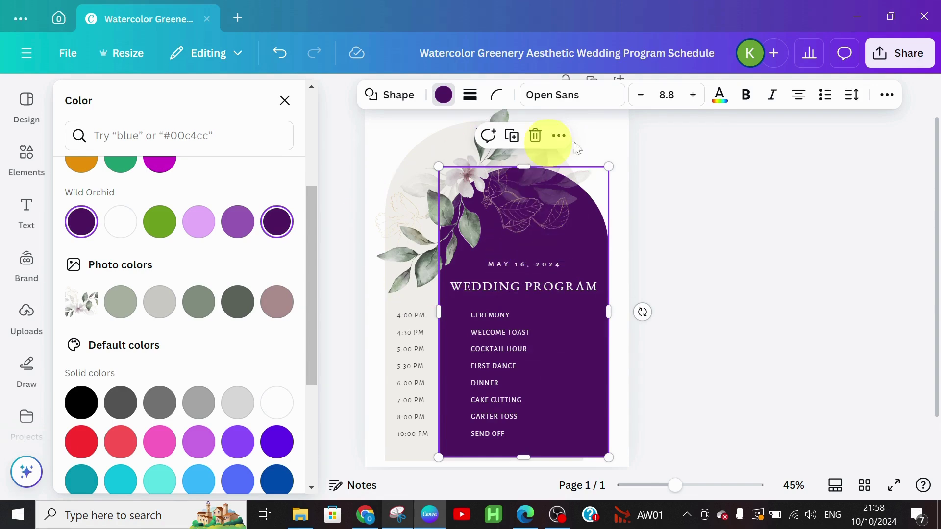
{"action": "left_click", "coordinate": [417, 171]}
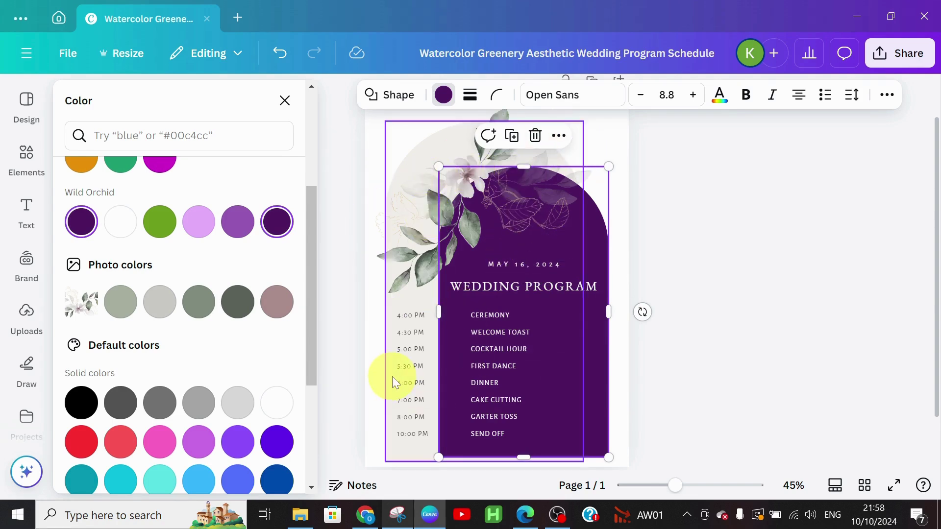
{"action": "left_click", "coordinate": [601, 161]}
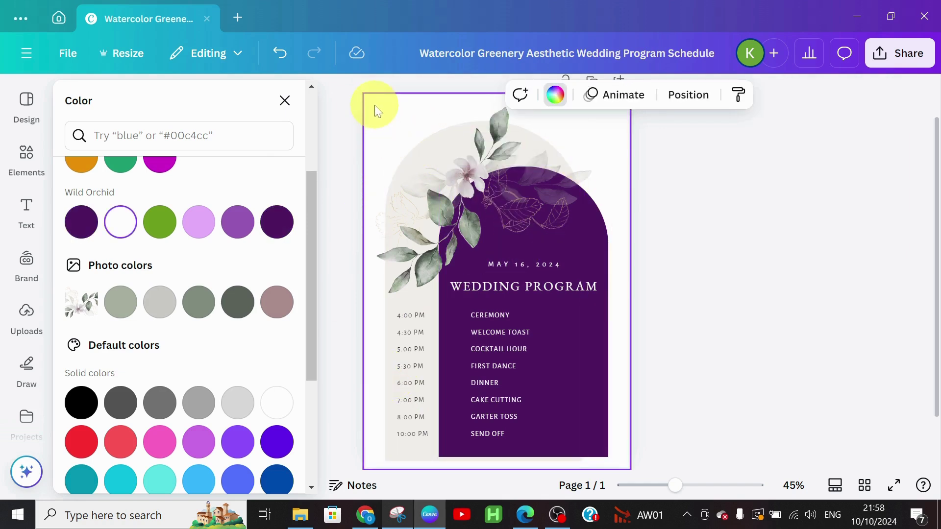
- Change the program title text from "WEDDING PROGRAM" to "ORDER OF PROGRAM"
{"action": "left_click", "coordinate": [25, 208]}
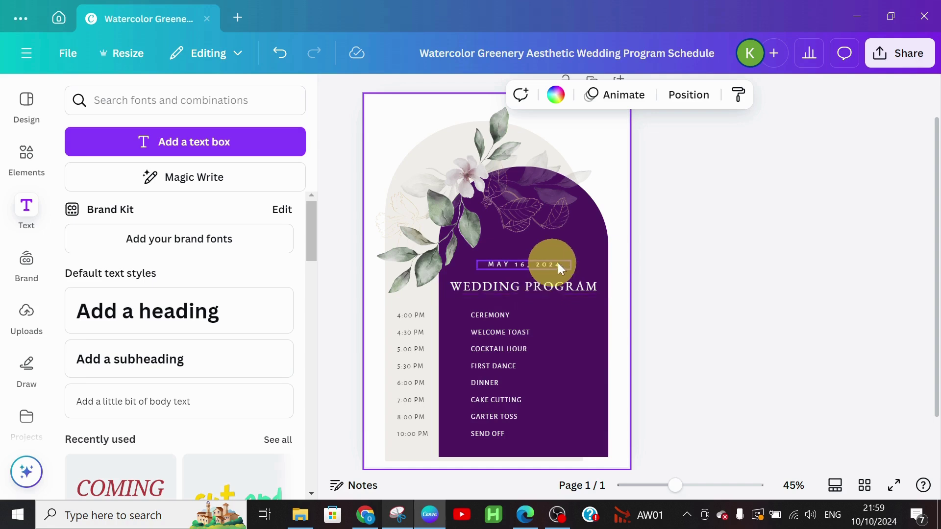
{"action": "left_click", "coordinate": [541, 287]}
{"action": "left_click", "coordinate": [540, 287]}
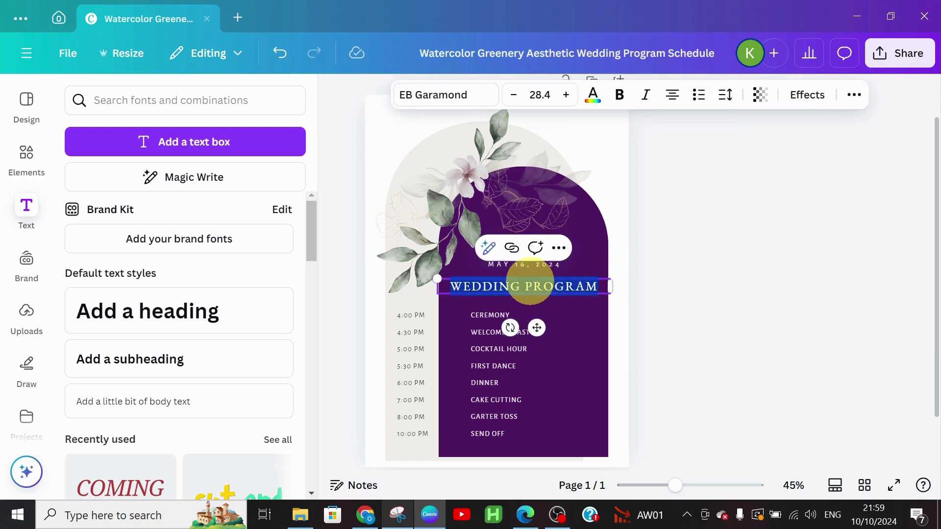
{"action": "left_click", "coordinate": [519, 288]}
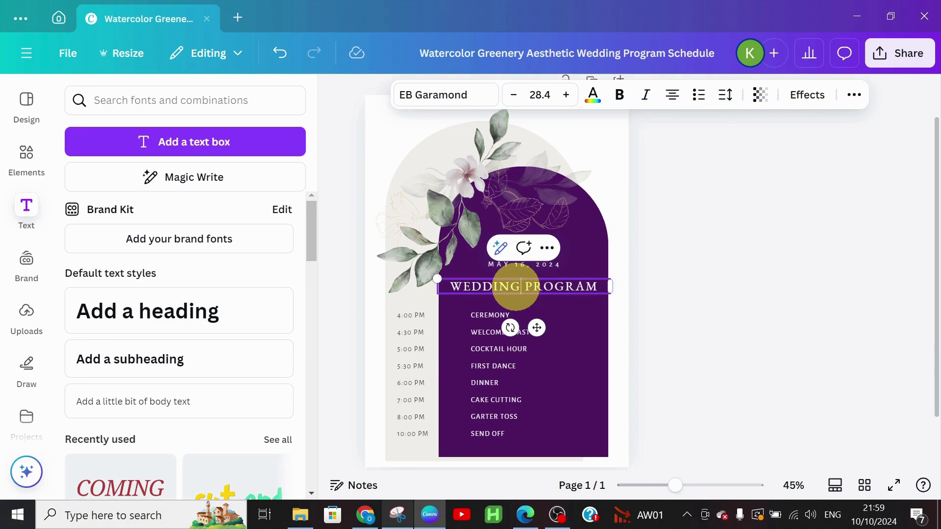
{"action": "key", "text": "BackSpace"}
{"action": "key", "text": "BackSpace"}
{"action": "key", "text": "BackSpace"}
{"action": "key", "text": "BackSpace"}
{"action": "key", "text": "BackSpace"}
{"action": "key", "text": "BackSpace"}
{"action": "key", "text": "BackSpace"}
{"action": "key", "text": "BackSpace"}
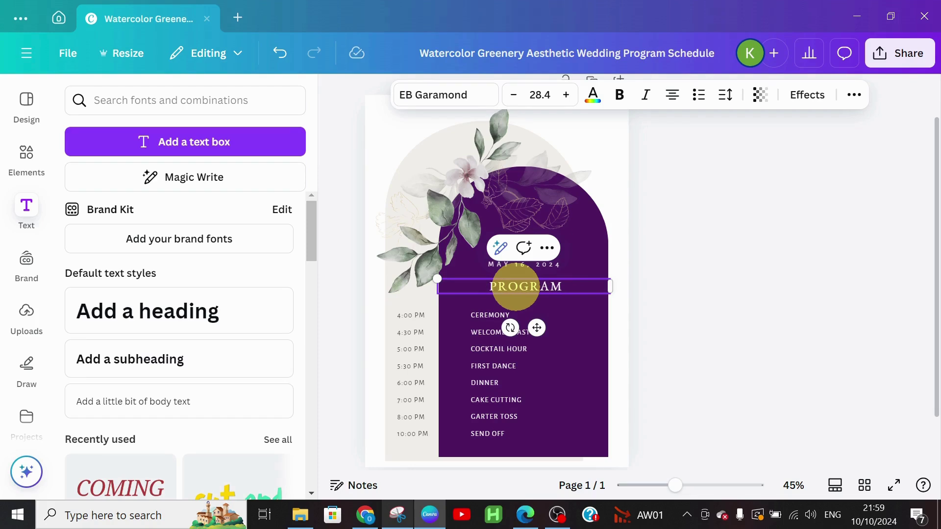
{"action": "type", "text": "ORDER "}
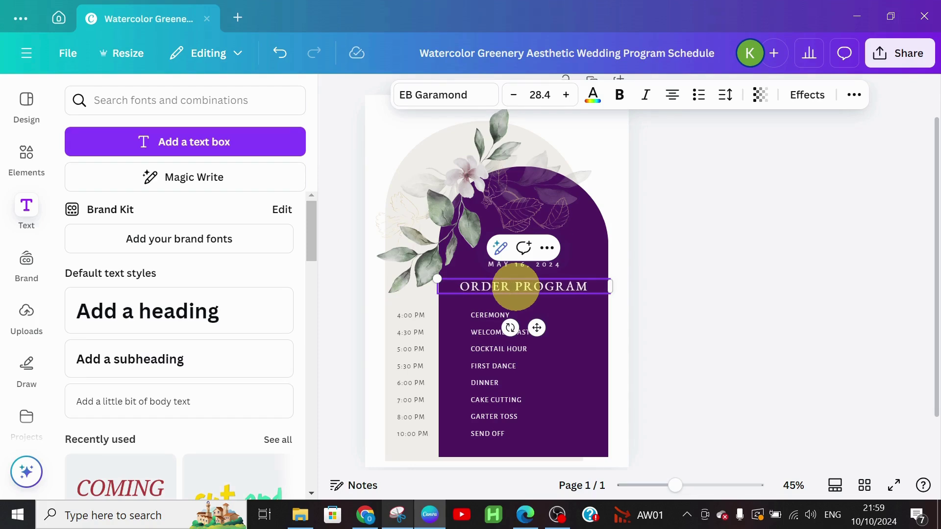
{"action": "type", "text": "OF"}
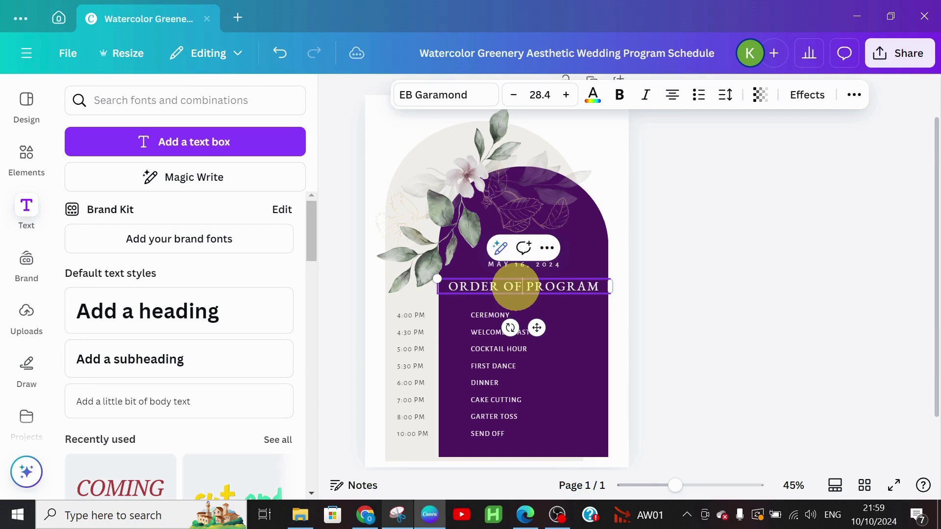
- Change the date above the title to "DEC 20TH, 2024"
{"action": "left_click", "coordinate": [536, 265]}
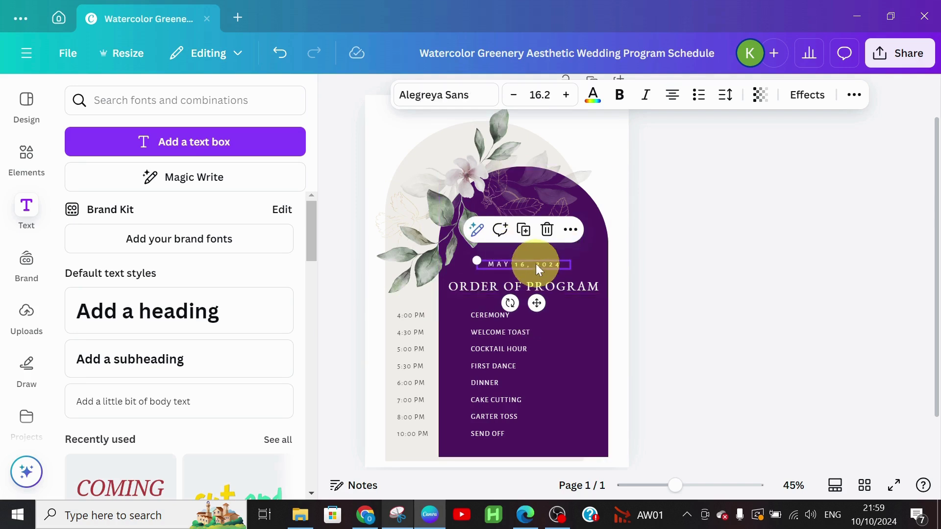
{"action": "double_click", "coordinate": [524, 264]}
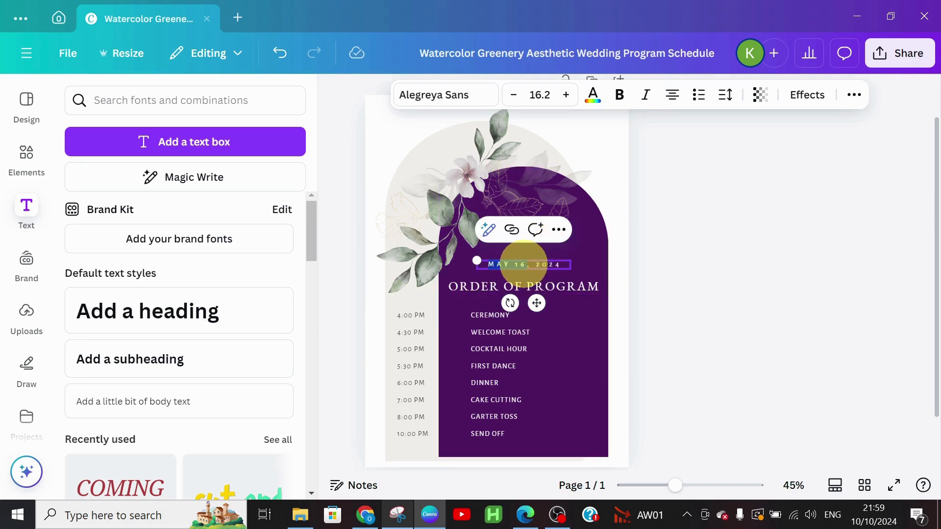
{"action": "type", "text": "DE"}
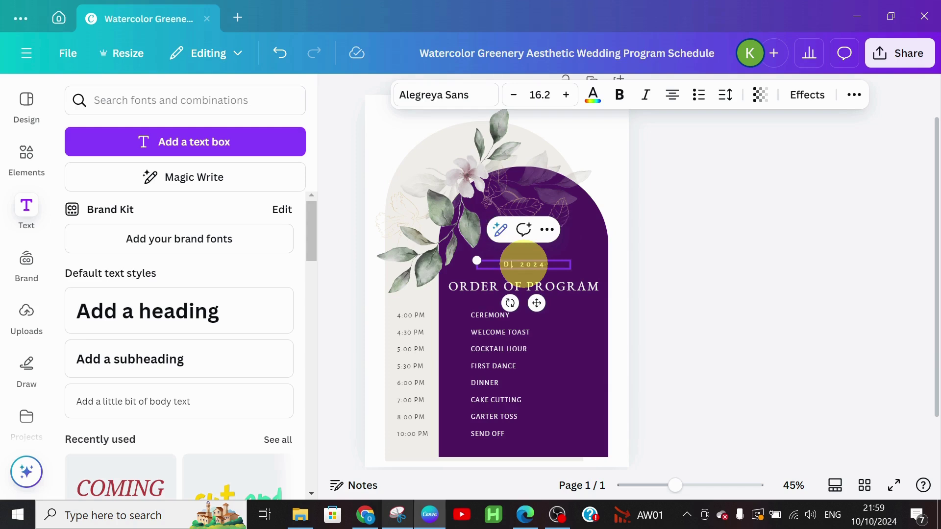
{"action": "type", "text": "C 20TH"}
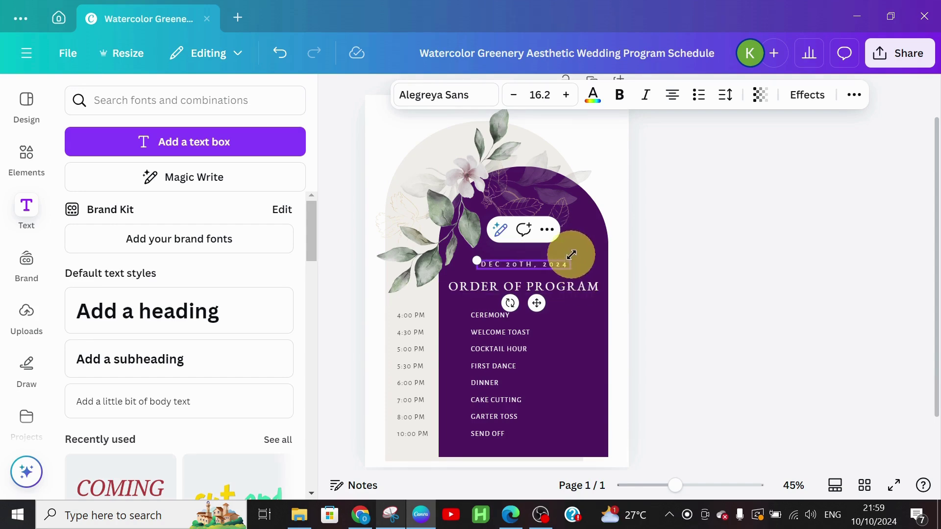
- Shift the floral illustration slightly up and toward the page's left edge, over the arches
{"action": "left_click", "coordinate": [546, 191]}
{"action": "mouse_move", "coordinate": [544, 188]}
{"action": "left_mouse_down"}
{"action": "mouse_move", "coordinate": [521, 164]}
{"action": "mouse_move", "coordinate": [528, 179]}
{"action": "left_mouse_up"}
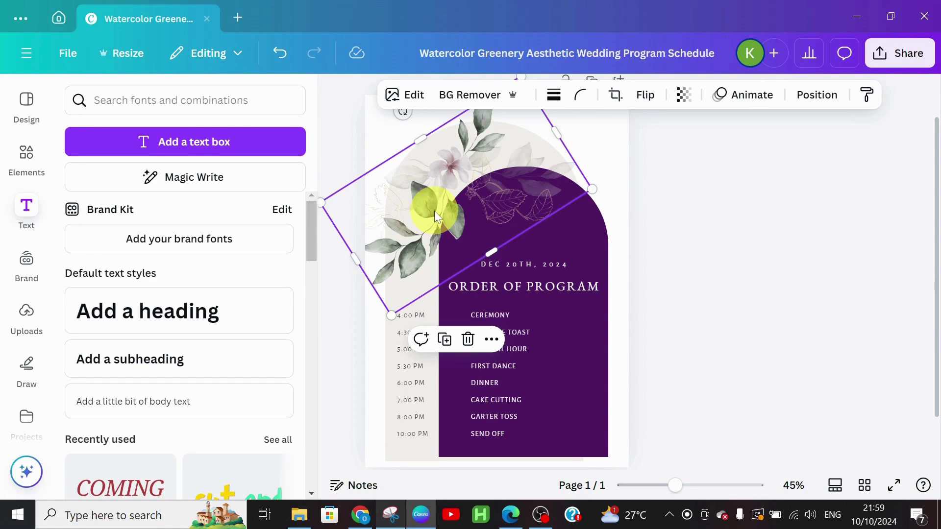
{"action": "key", "text": "shift+Down"}
{"action": "key", "text": "shift+Down"}
{"action": "key", "text": "shift+Right"}
{"action": "key", "text": "shift+Right"}
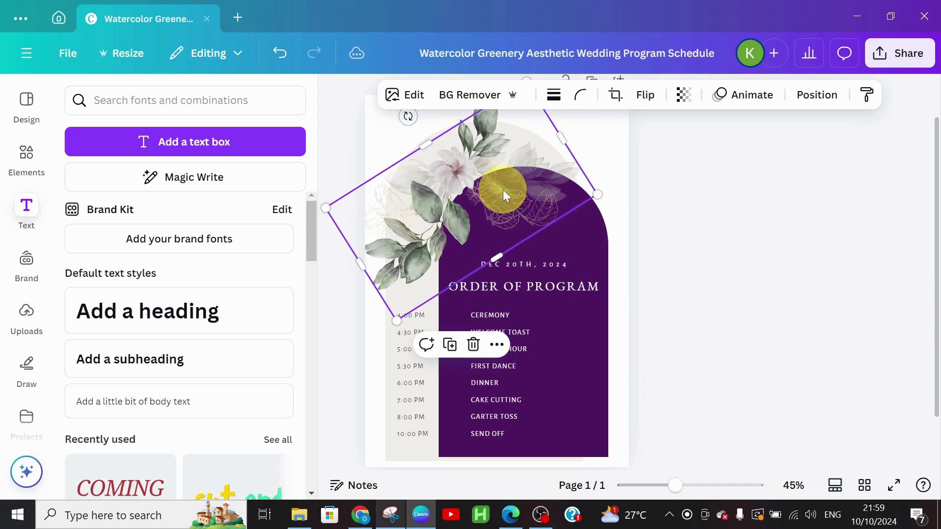
{"action": "left_click_drag", "start_coordinate": [500, 198], "coordinate": [507, 174]}
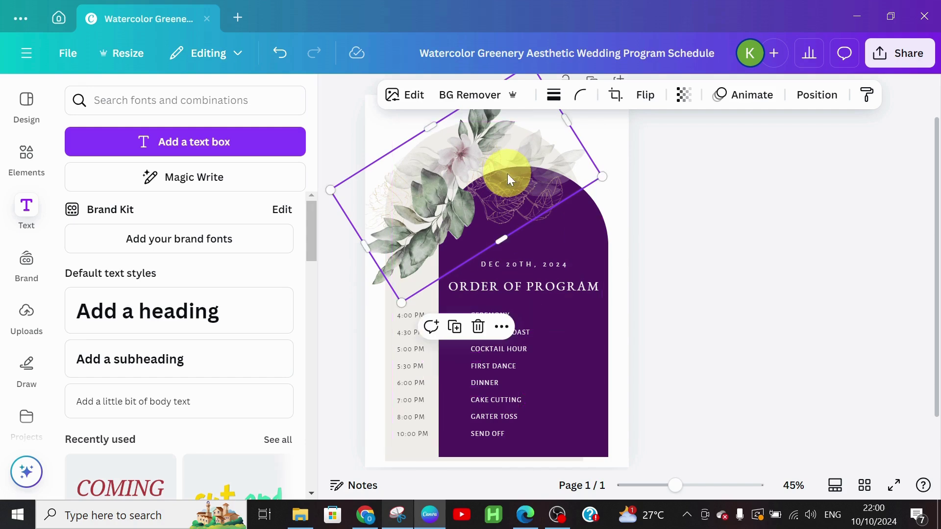
{"action": "left_click", "coordinate": [508, 260]}
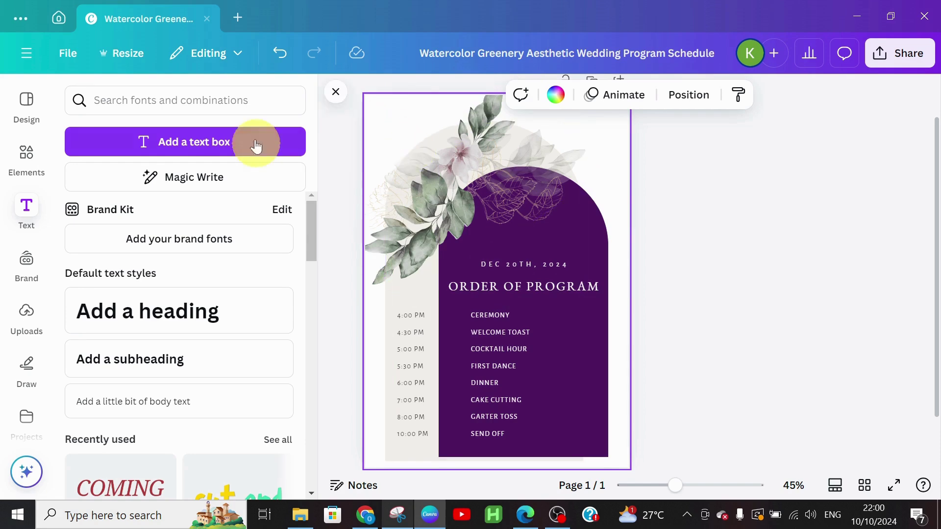
- Add a heading text box to the page using the default heading style
{"action": "left_click", "coordinate": [139, 327]}
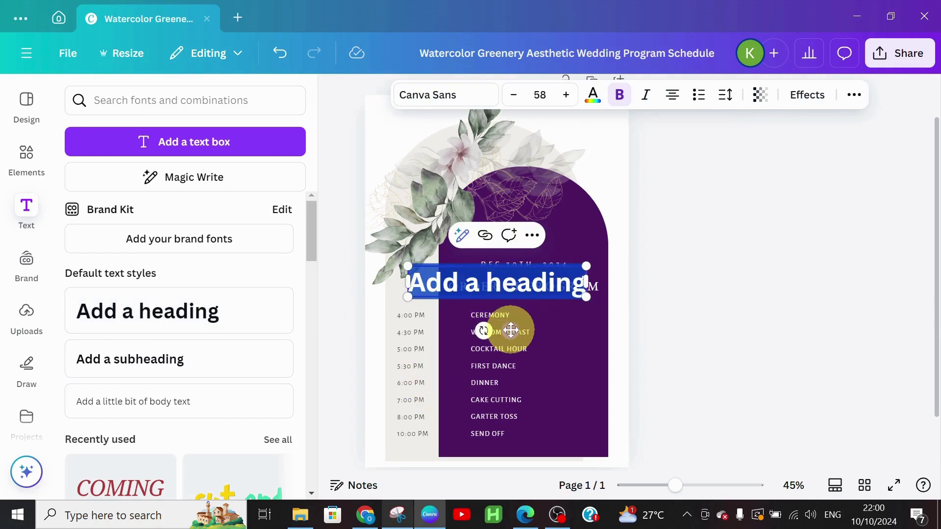
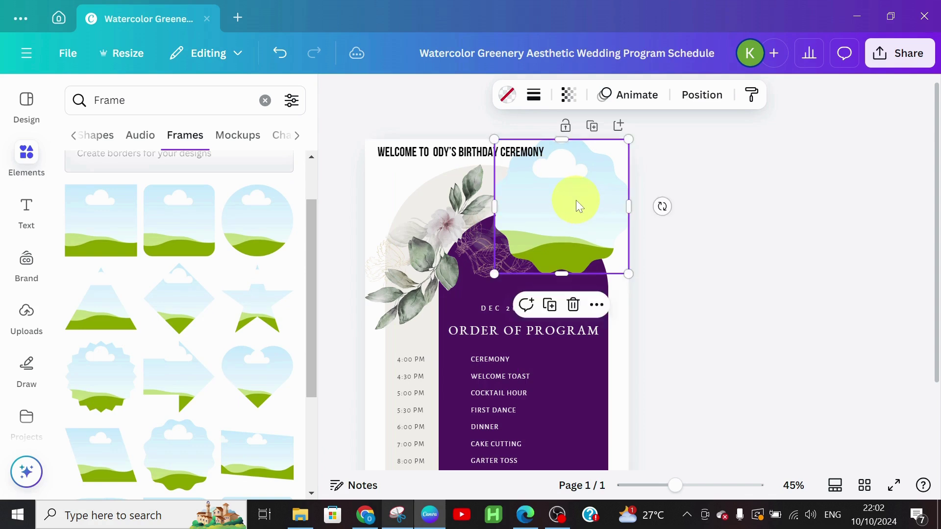
- Shrink the wavy-edged picture frame so it fits in the page's upper-right corner beside the welcome heading
{"action": "left_click_drag", "start_coordinate": [508, 265], "coordinate": [552, 219]}
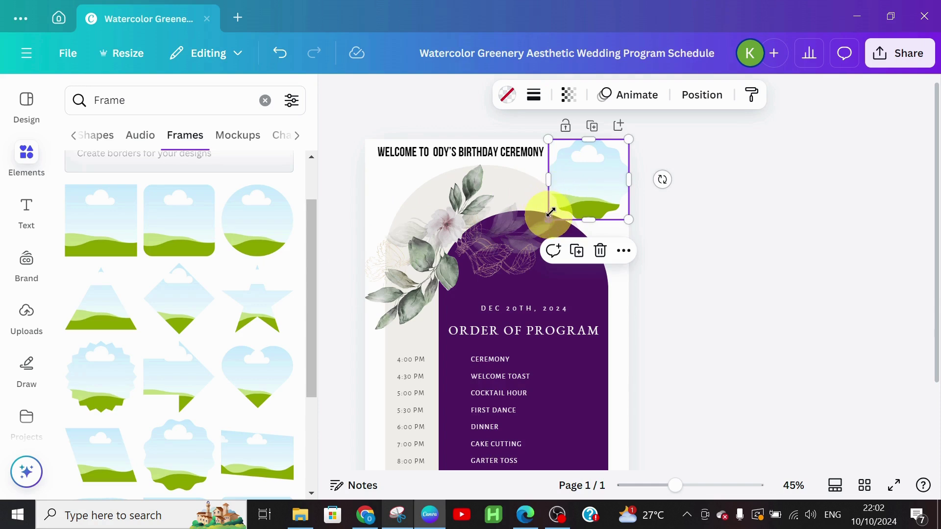
- Shrink the wavy-edged frame slightly and fill it with the uploaded cutout portrait of the woman in a dark top
{"action": "left_click_drag", "start_coordinate": [548, 218], "coordinate": [555, 209]}
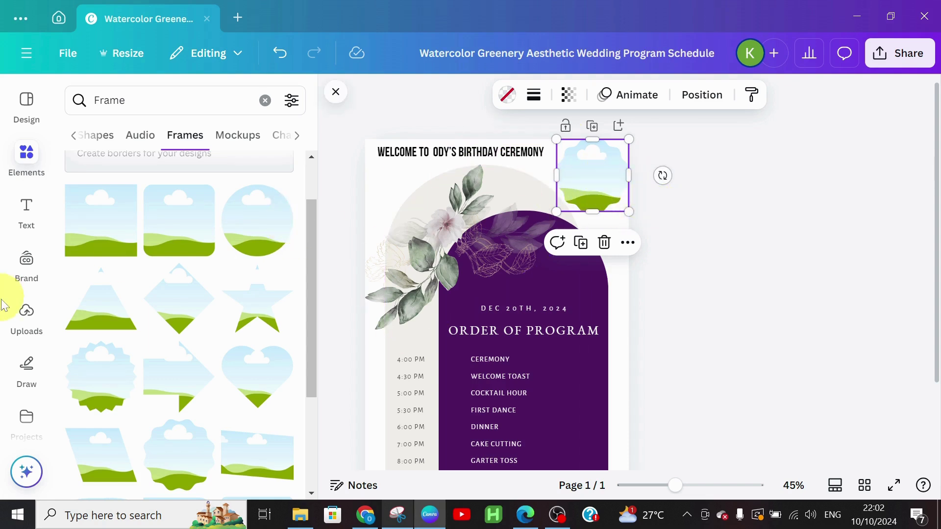
{"action": "left_click", "coordinate": [25, 316]}
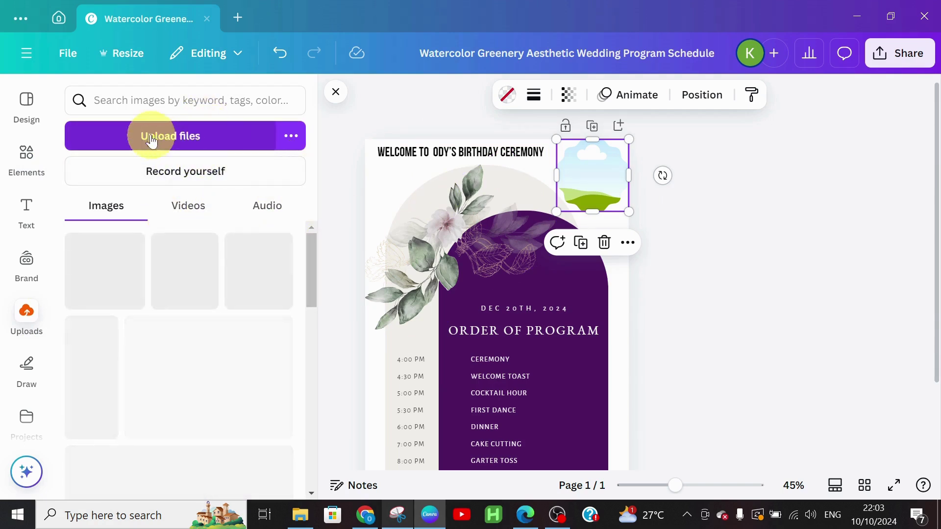
{"action": "left_click_drag", "start_coordinate": [310, 253], "coordinate": [311, 416]}
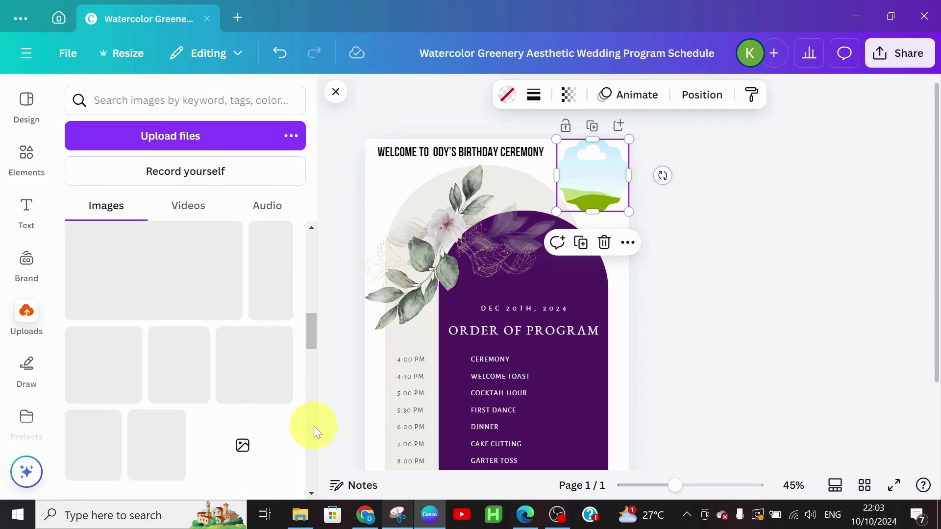
{"action": "left_click_drag", "start_coordinate": [313, 331], "coordinate": [308, 463]}
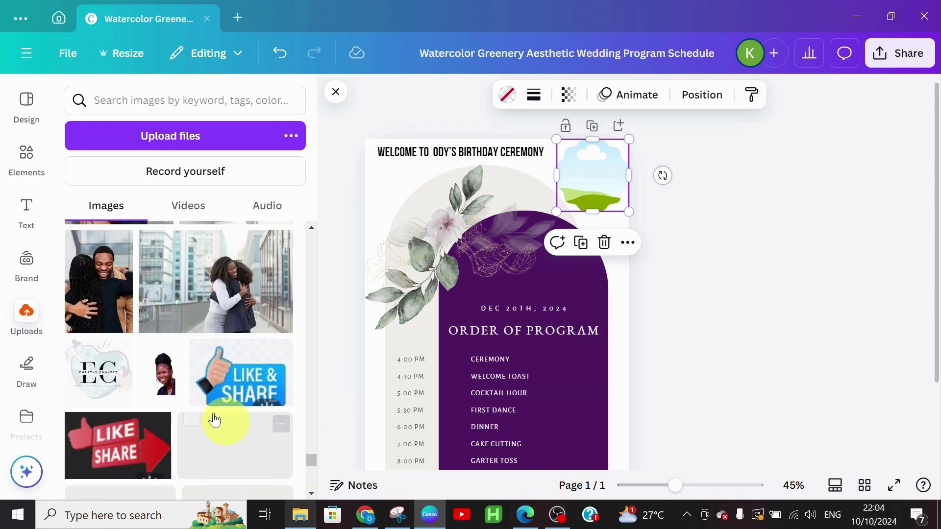
{"action": "left_click", "coordinate": [163, 381]}
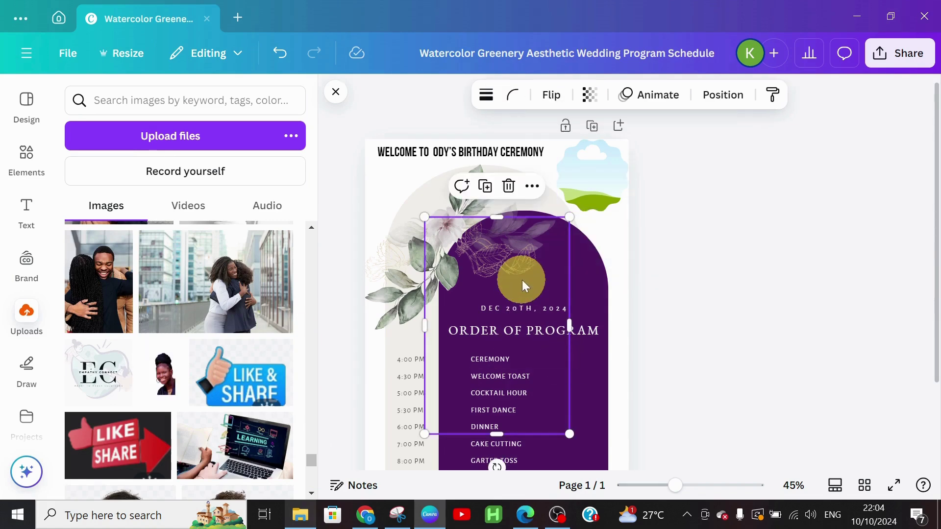
{"action": "left_click_drag", "start_coordinate": [537, 263], "coordinate": [599, 172]}
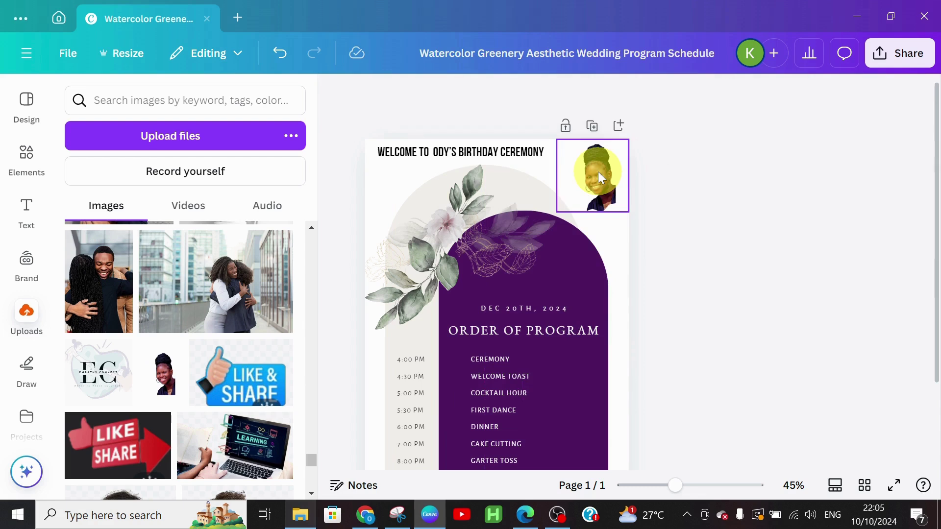
{"action": "left_click", "coordinate": [655, 360]}
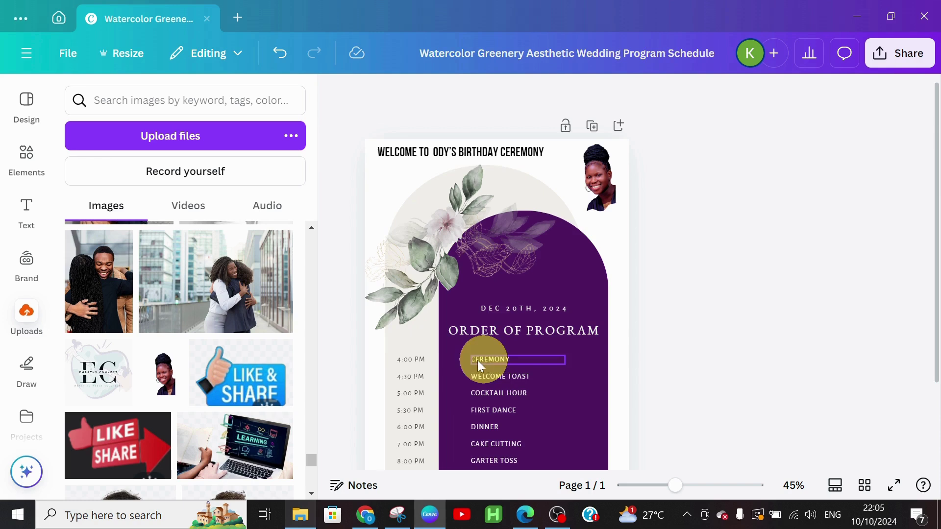
- Group all the schedule times from 4:00 PM to 10:00 PM with their activity entries from CEREMONY to SEND OFF
{"action": "left_click", "coordinate": [399, 360]}
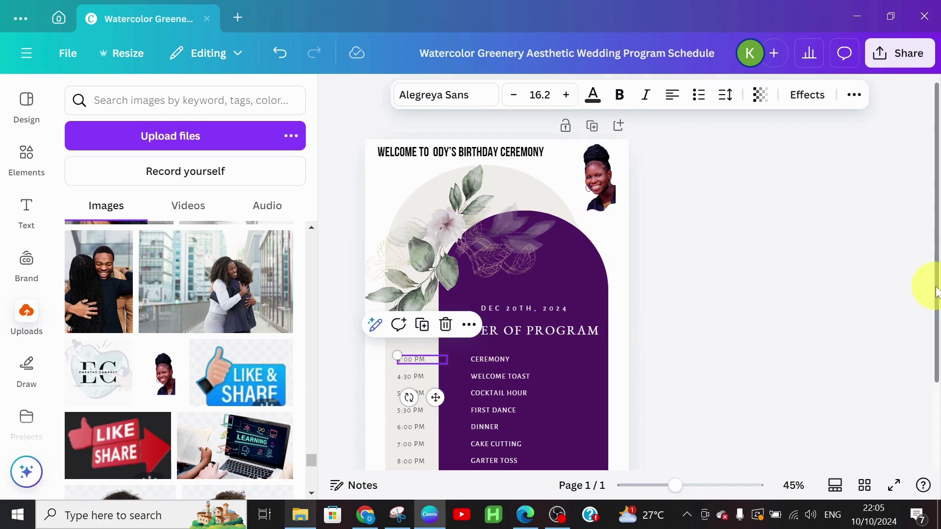
{"action": "left_click_drag", "start_coordinate": [934, 290], "coordinate": [930, 319]}
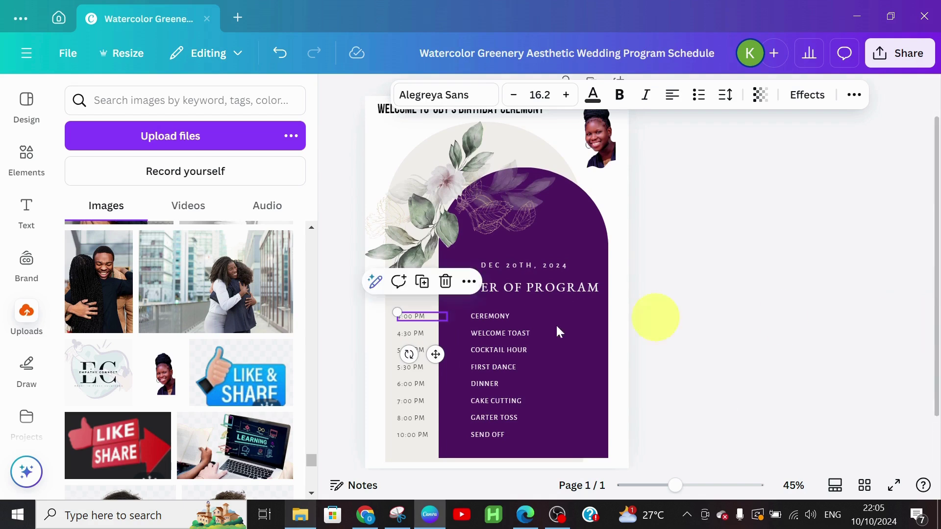
{"action": "left_click", "coordinate": [425, 319], "text": "shift"}
{"action": "left_click", "coordinate": [488, 334], "text": "shift"}
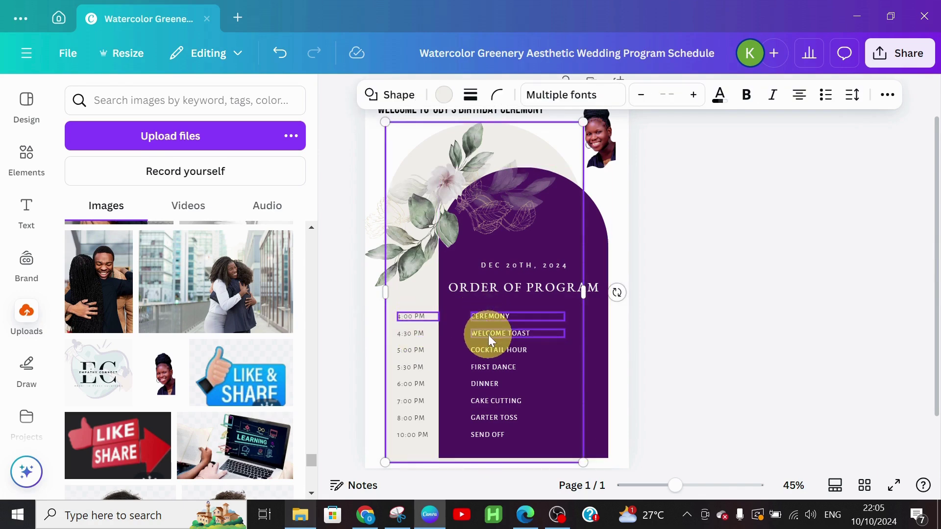
{"action": "left_click", "coordinate": [427, 334], "text": "shift"}
{"action": "left_click", "coordinate": [416, 351], "text": "shift"}
{"action": "left_click", "coordinate": [492, 349], "text": "shift"}
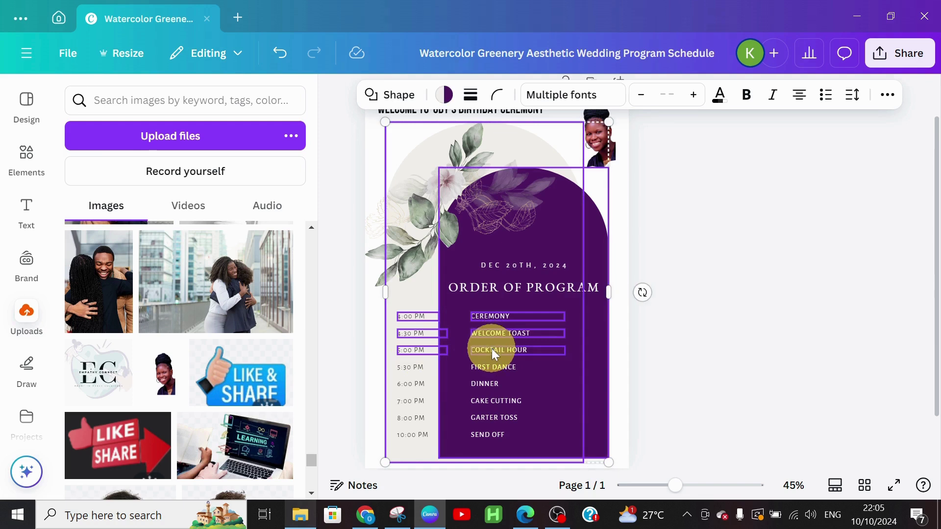
{"action": "left_click", "coordinate": [487, 367], "text": "shift"}
{"action": "left_click", "coordinate": [480, 383], "text": "shift"}
{"action": "left_click", "coordinate": [484, 401], "text": "shift"}
{"action": "left_click", "coordinate": [487, 417], "text": "shift"}
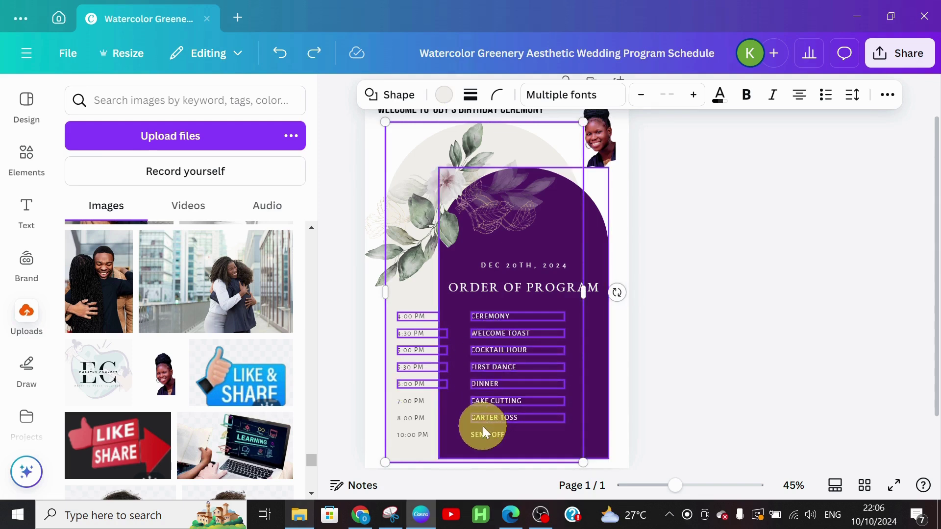
{"action": "left_click", "coordinate": [485, 433], "text": "shift"}
{"action": "left_click", "coordinate": [408, 400], "text": "shift"}
{"action": "left_click", "coordinate": [409, 416], "text": "shift"}
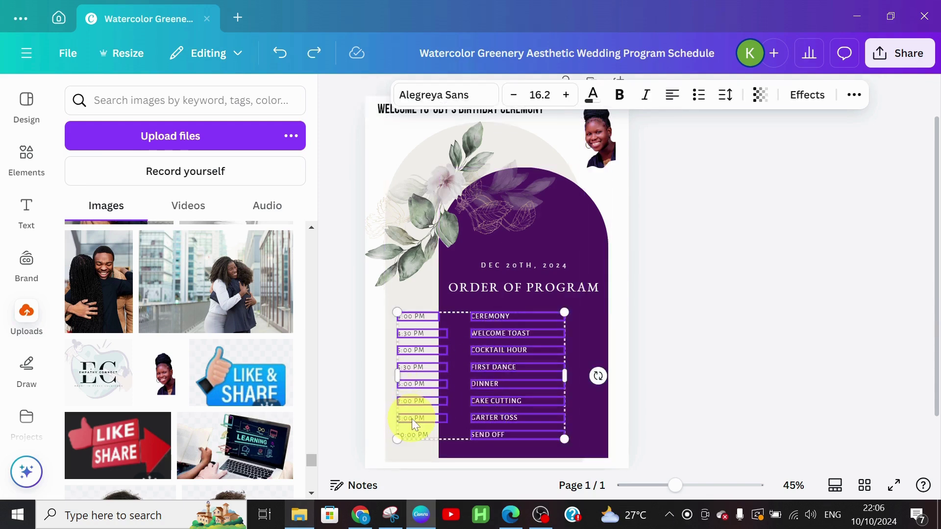
{"action": "left_click", "coordinate": [413, 434], "text": "shift"}
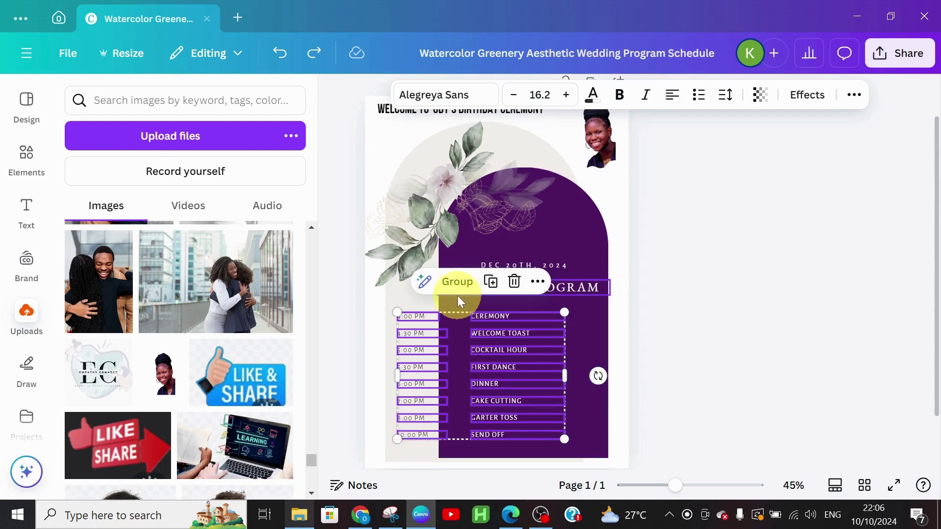
{"action": "left_click", "coordinate": [454, 292]}
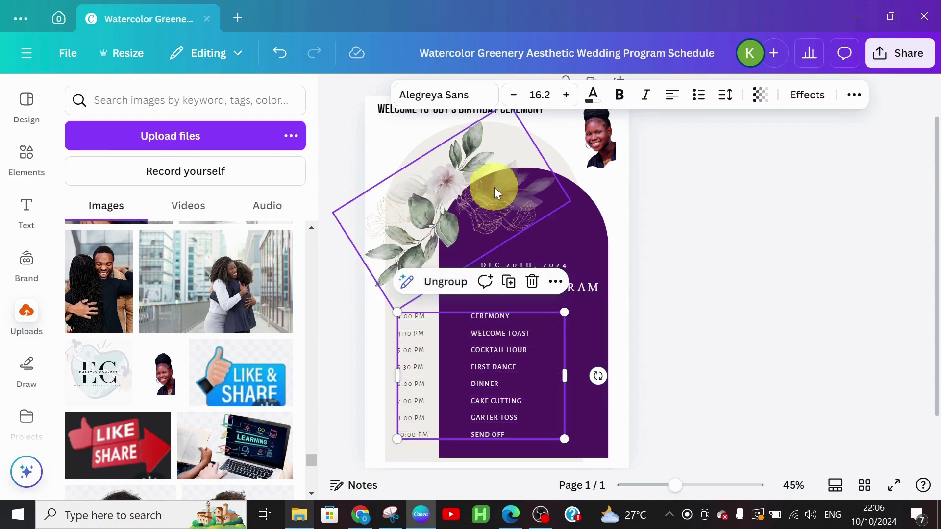
- Increase the font size of the grouped schedule text to 20.2
{"action": "left_click", "coordinate": [567, 95]}
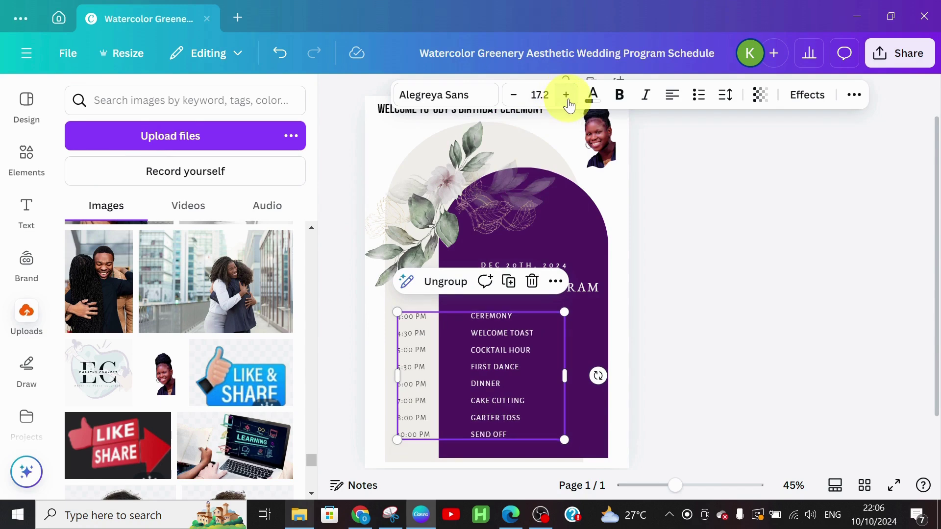
{"action": "left_click", "coordinate": [566, 95]}
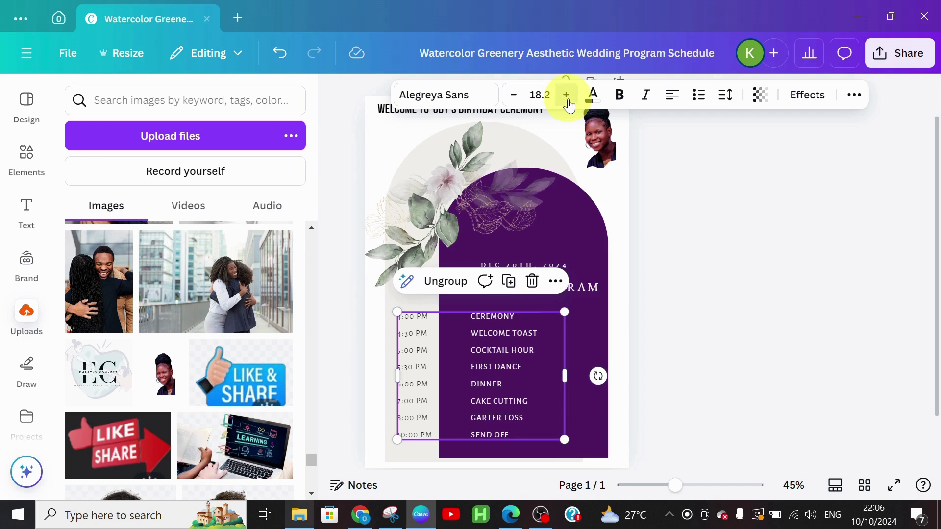
{"action": "left_click", "coordinate": [566, 95]}
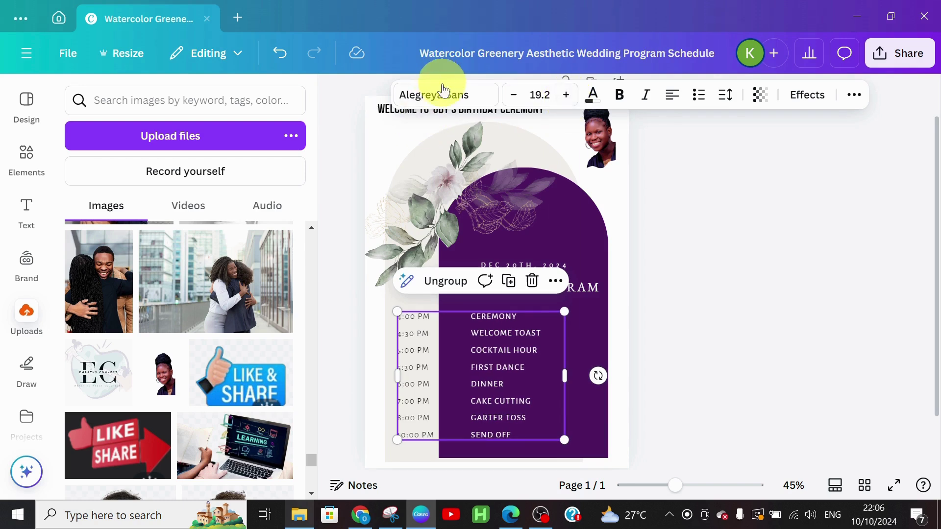
{"action": "left_click", "coordinate": [567, 95]}
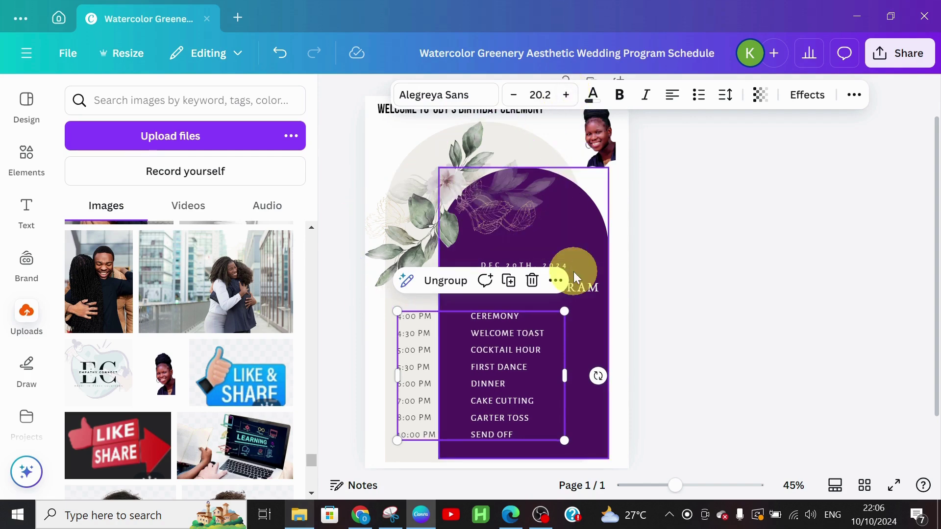
{"action": "left_click", "coordinate": [580, 334]}
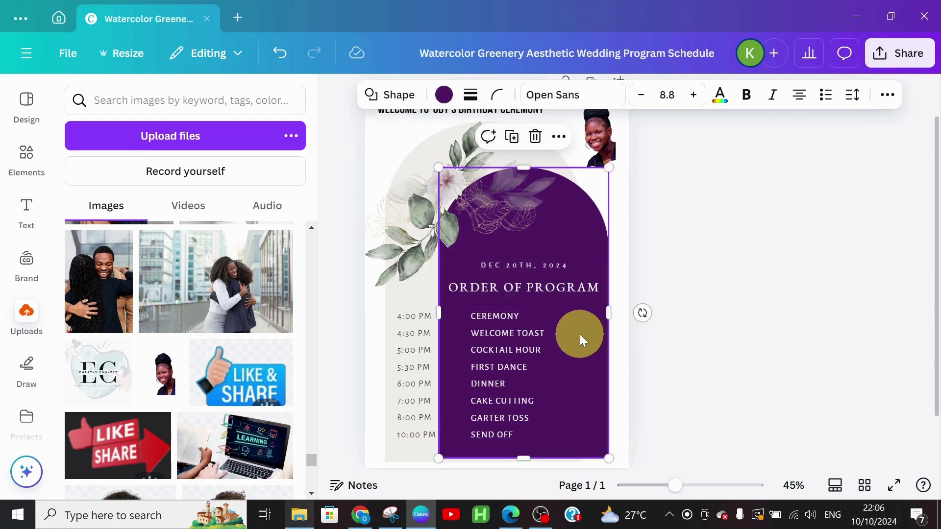
- Ungroup the schedule so its times and activities are separate text boxes again
{"action": "left_click", "coordinate": [469, 327]}
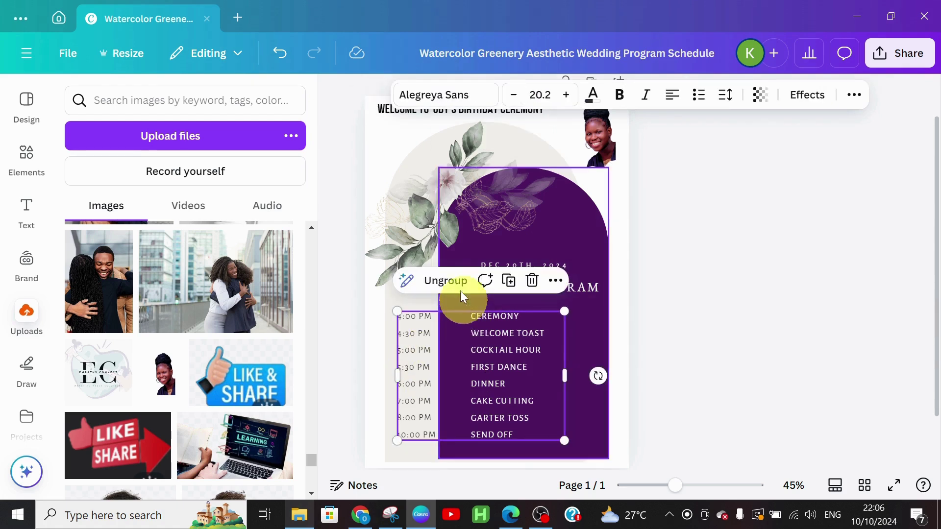
{"action": "left_click", "coordinate": [450, 280]}
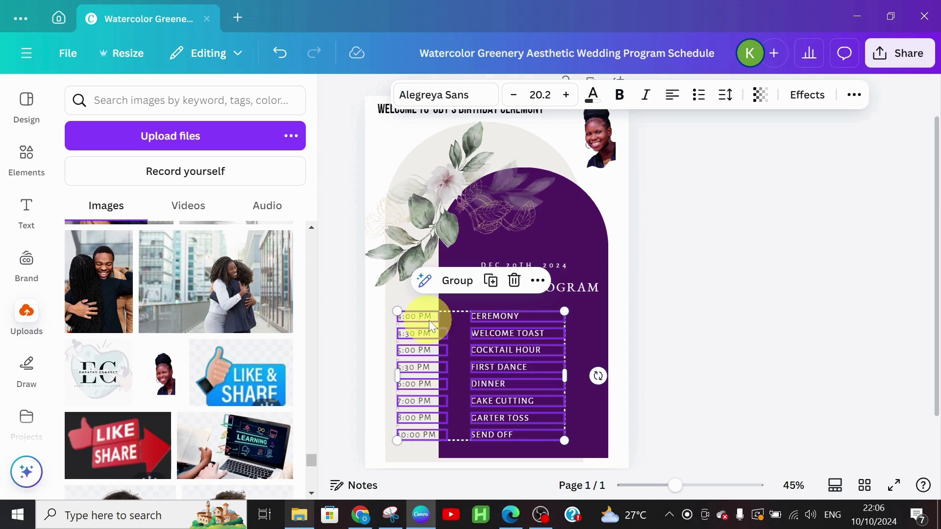
{"action": "left_click", "coordinate": [595, 337]}
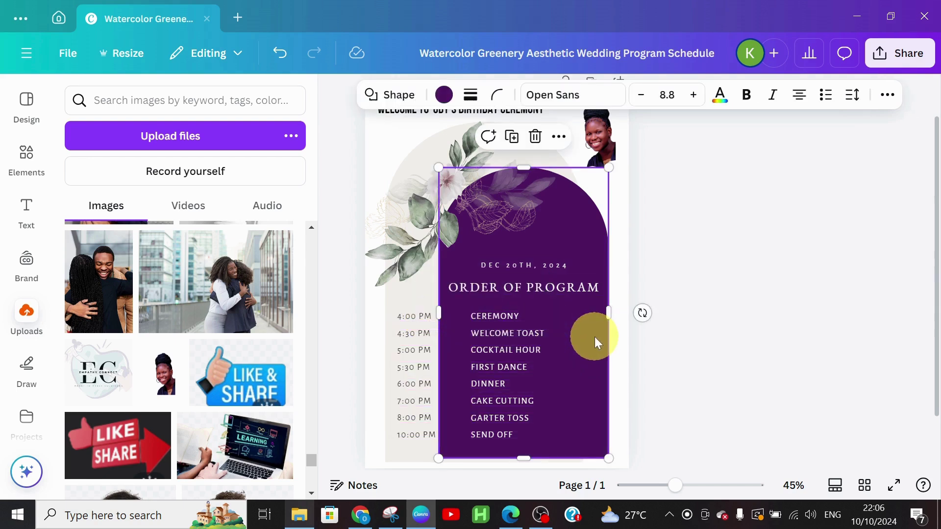
- Change the first schedule time to "10:00 AM"
{"action": "double_click", "coordinate": [414, 315]}
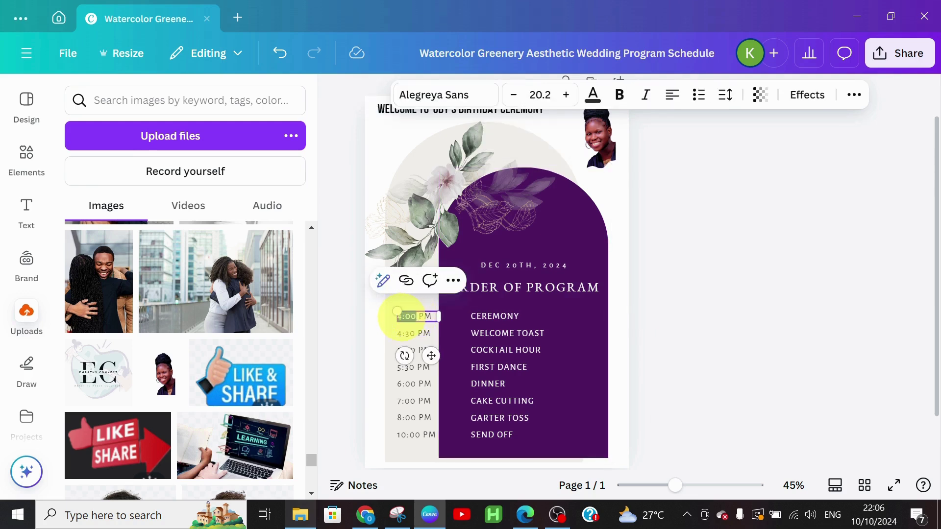
{"action": "left_click", "coordinate": [398, 314]}
{"action": "key", "text": "Delete"}
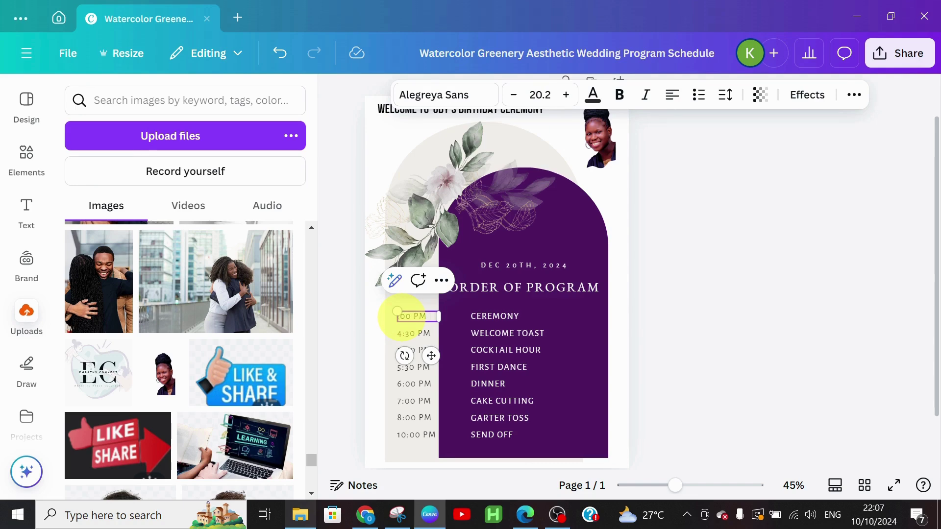
{"action": "type", "text": "10:"}
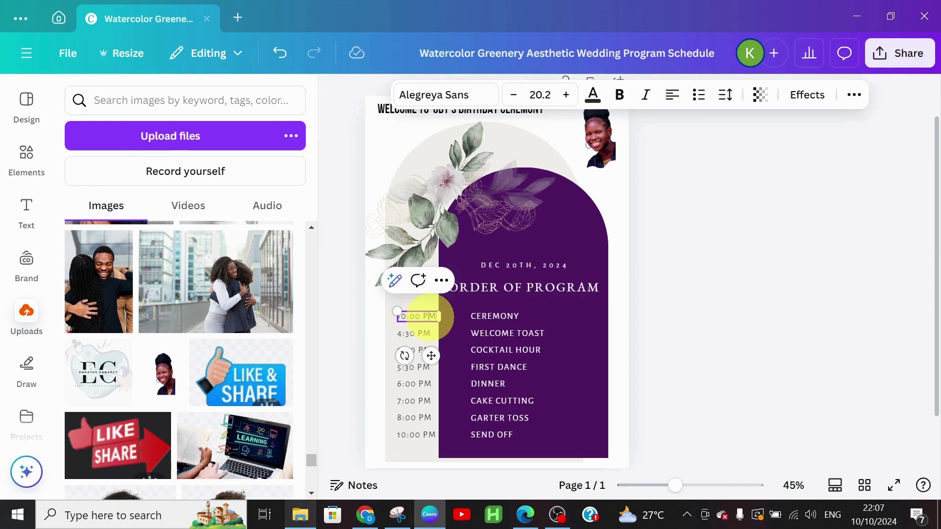
{"action": "key", "text": "BackSpace"}
{"action": "type", "text": "A"}
- Change the hour of the second schedule time to 10 so that it reads "10:30 PM"
{"action": "left_click", "coordinate": [404, 335]}
{"action": "left_click", "coordinate": [405, 335]}
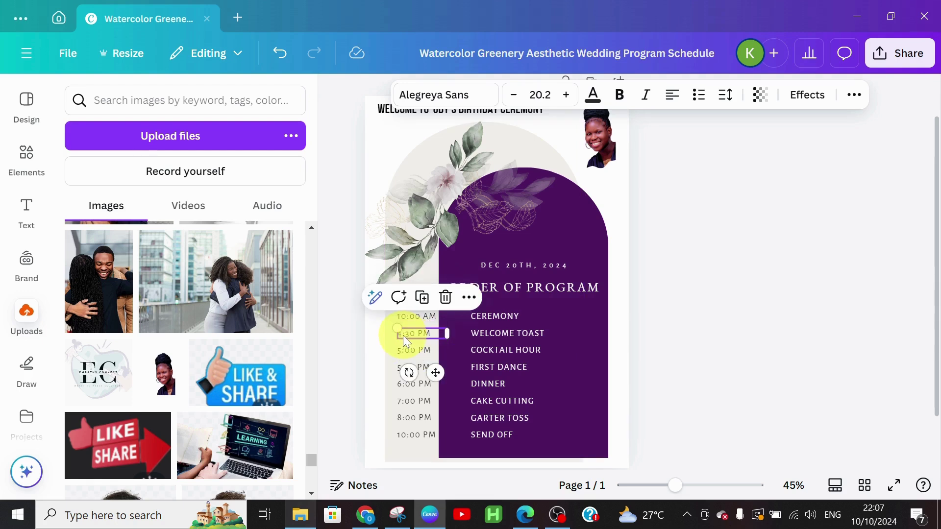
{"action": "double_click", "coordinate": [401, 335]}
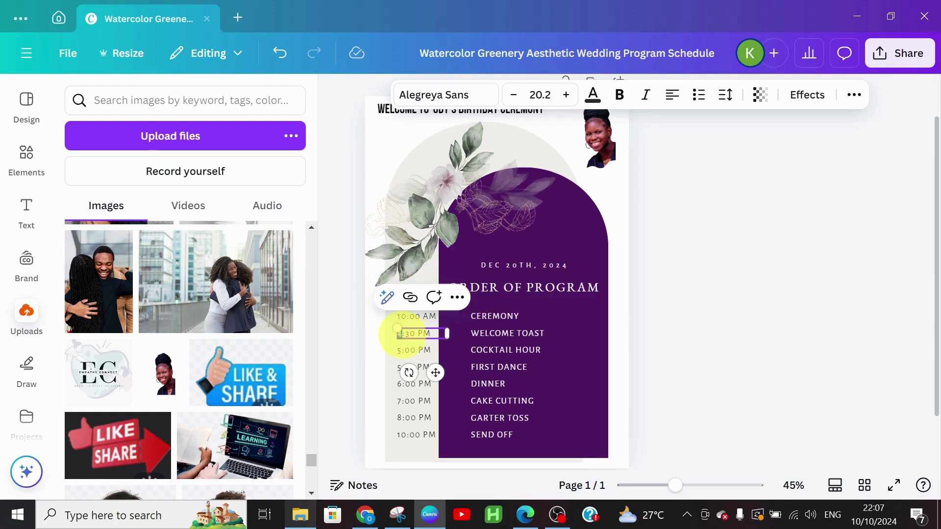
{"action": "type", "text": "10"}
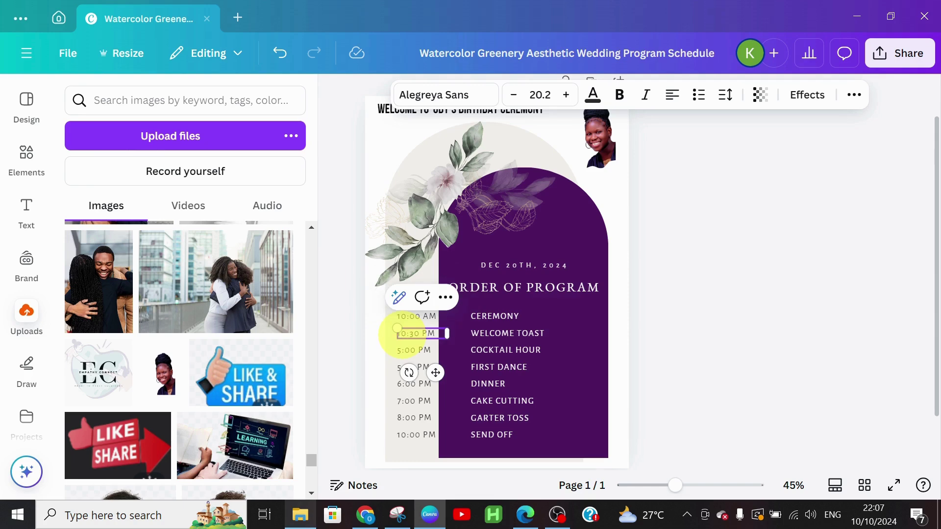
- Replace the first activity, CEREMONY, with "ARRIVAL OF GUEST"
{"action": "left_click", "coordinate": [476, 314]}
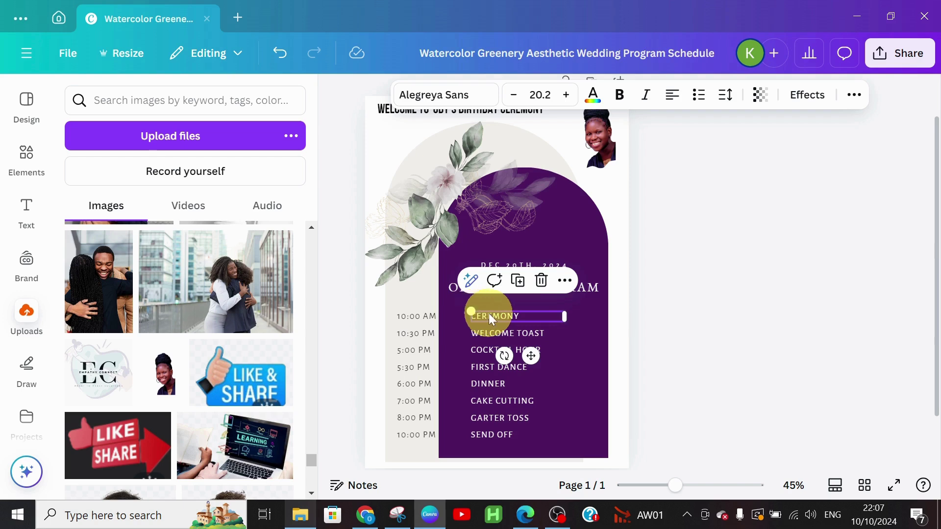
{"action": "double_click", "coordinate": [492, 319]}
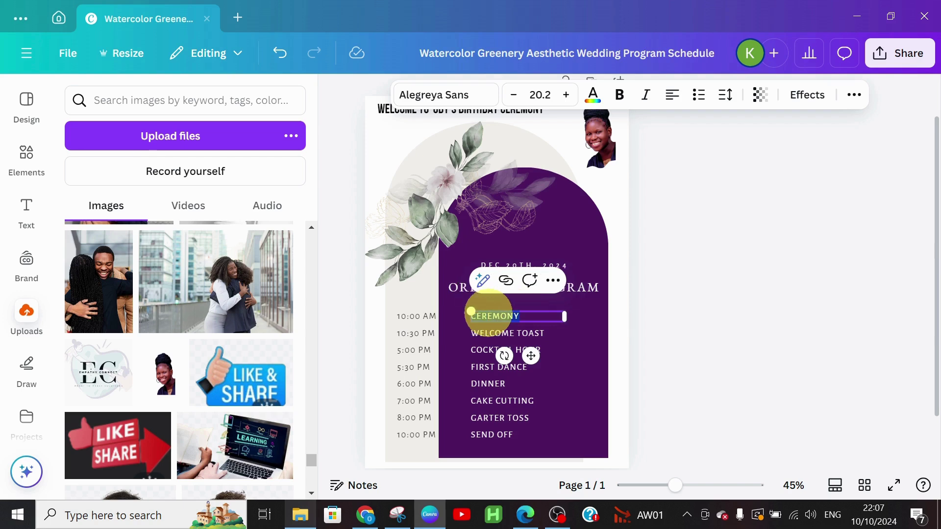
{"action": "type", "text": "ARRIVA"}
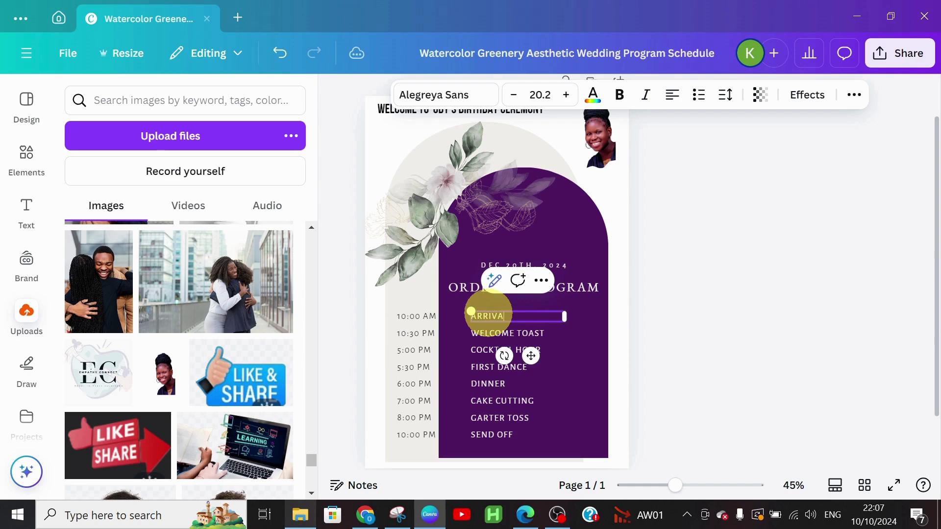
{"action": "type", "text": "L OF GUEST"}
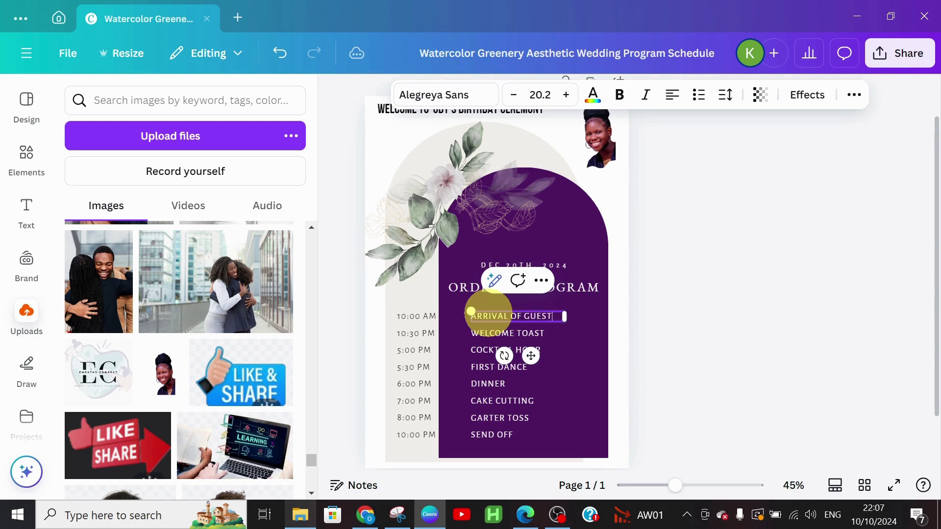
{"action": "type", "text": "S"}
{"action": "key", "text": "BackSpace"}
- Replace the second activity, WELCOME TOAST, with "OPENING PRAYER"
{"action": "left_click", "coordinate": [409, 333]}
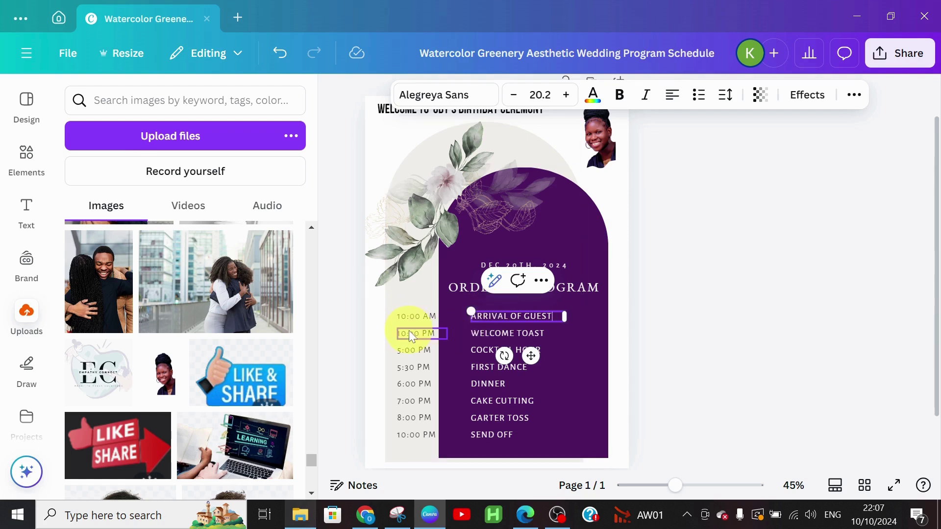
{"action": "left_click", "coordinate": [500, 335]}
{"action": "left_click", "coordinate": [500, 335]}
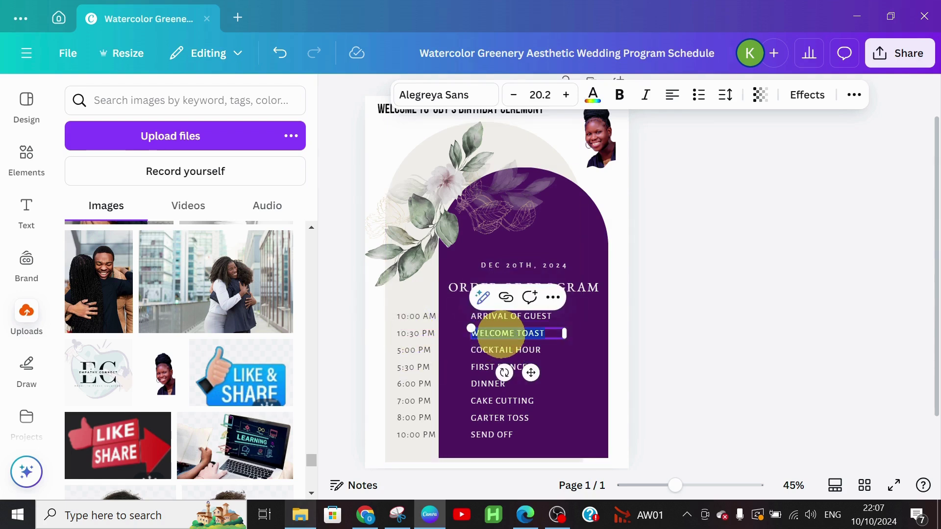
{"action": "type", "text": "OPENIN"}
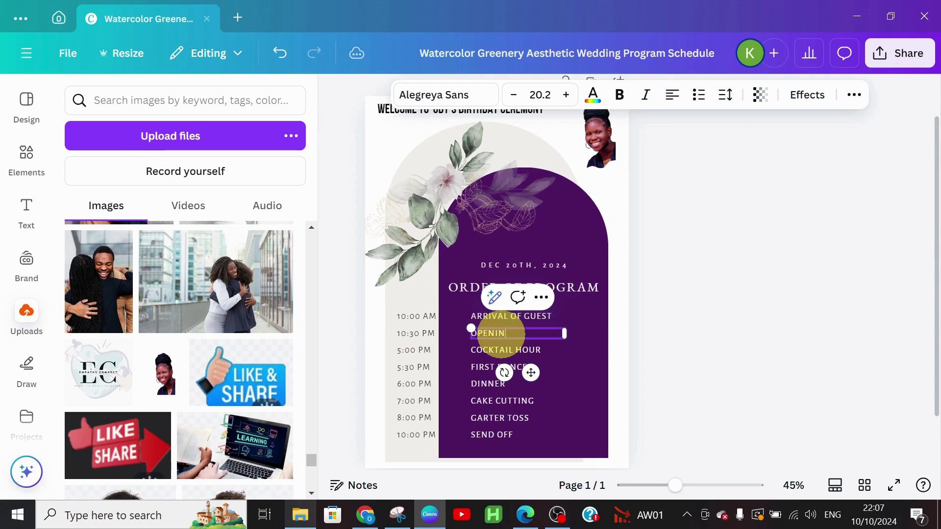
{"action": "type", "text": "G PRAYER"}
- Change the third schedule time to "10:35 AM"
{"action": "double_click", "coordinate": [411, 350]}
{"action": "left_click_drag", "start_coordinate": [397, 345], "coordinate": [397, 345]}
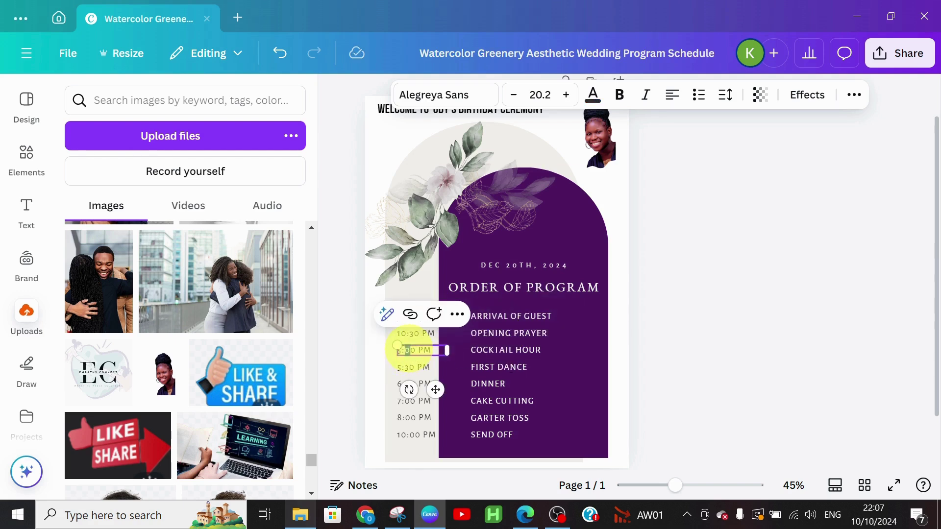
{"action": "triple_click", "coordinate": [397, 345]}
{"action": "type", "text": "10"}
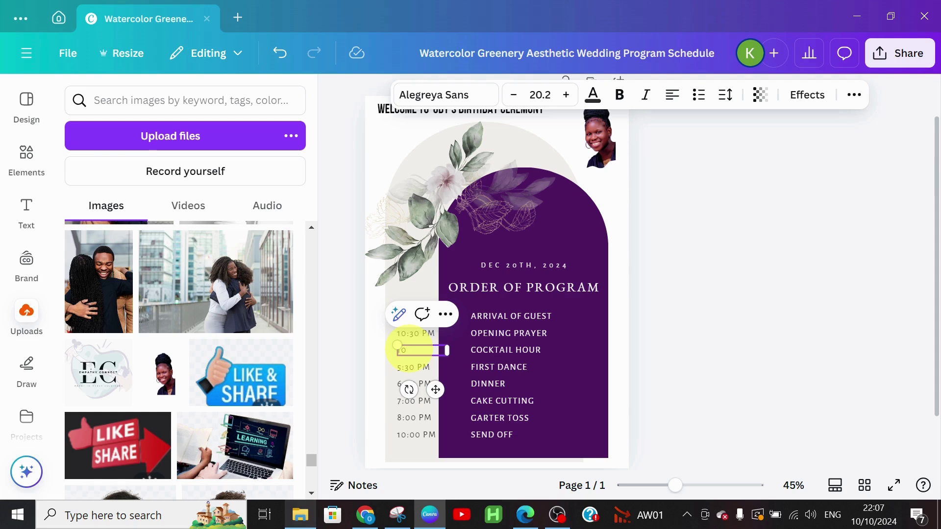
{"action": "type", "text": ":35AN"}
{"action": "key", "text": "BackSpace"}
{"action": "type", "text": "M"}
{"action": "key", "text": "BackSpace"}
{"action": "type", "text": ":"}
{"action": "left_click", "coordinate": [515, 349]}
{"action": "left_click", "coordinate": [417, 354]}
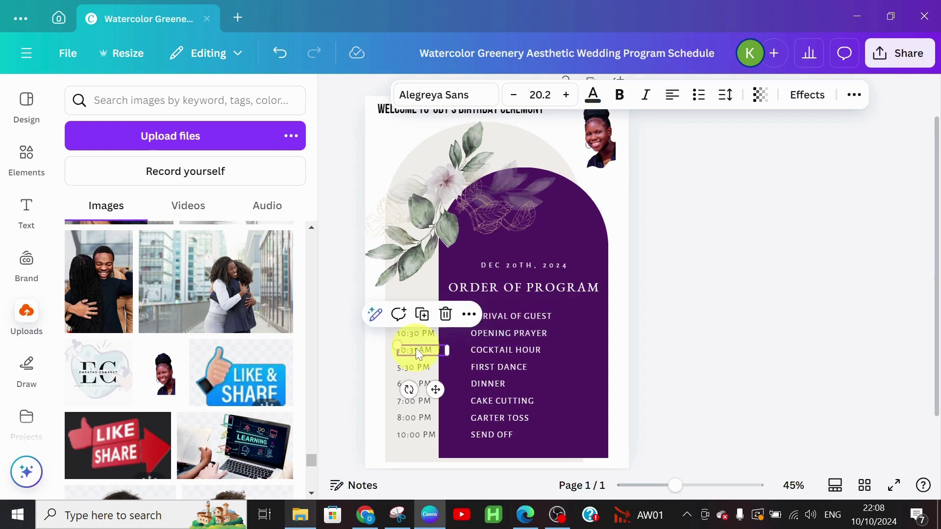
{"action": "left_click", "coordinate": [420, 352]}
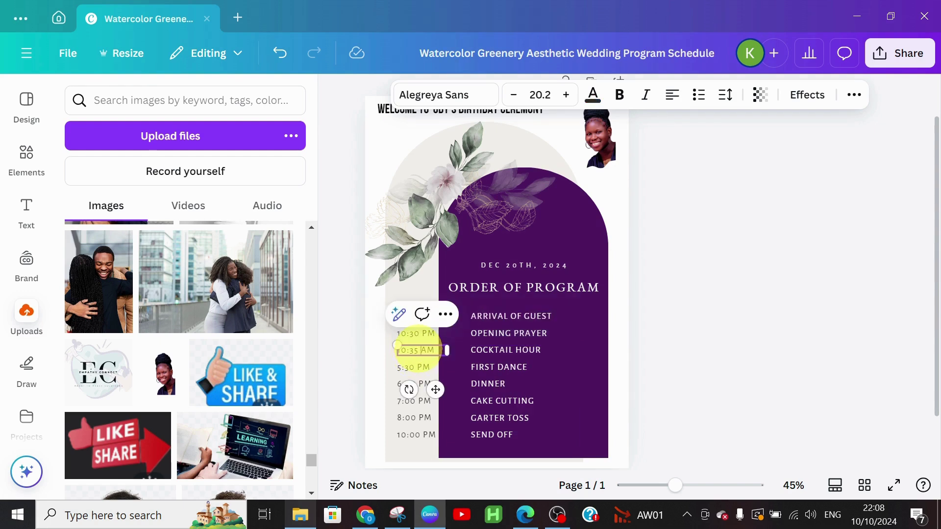
- Replace the third activity, COCKTAIL HOUR, with "ARRIVAL OF THE CELEBRANT" and widen its text box to about 10.5 so it fits on one line
{"action": "left_click", "coordinate": [498, 354]}
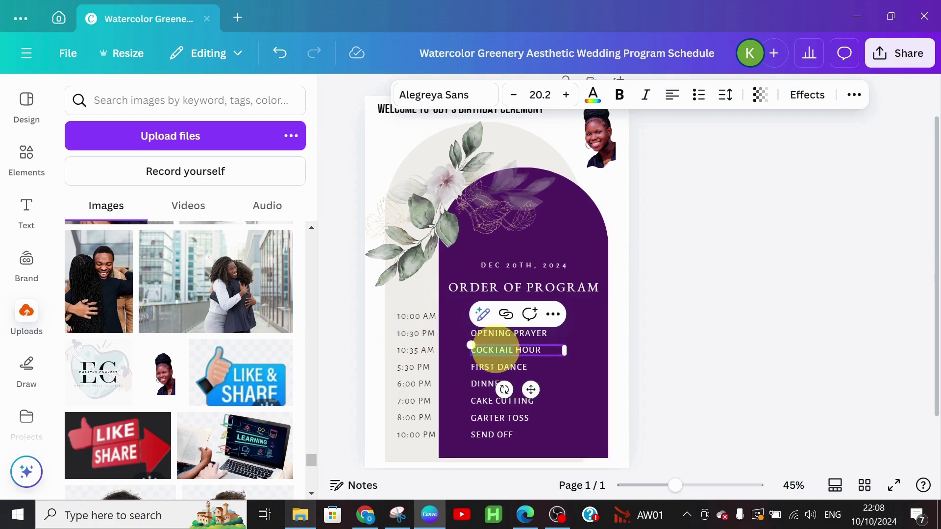
{"action": "key", "text": "ctrl+a"}
{"action": "type", "text": "A"}
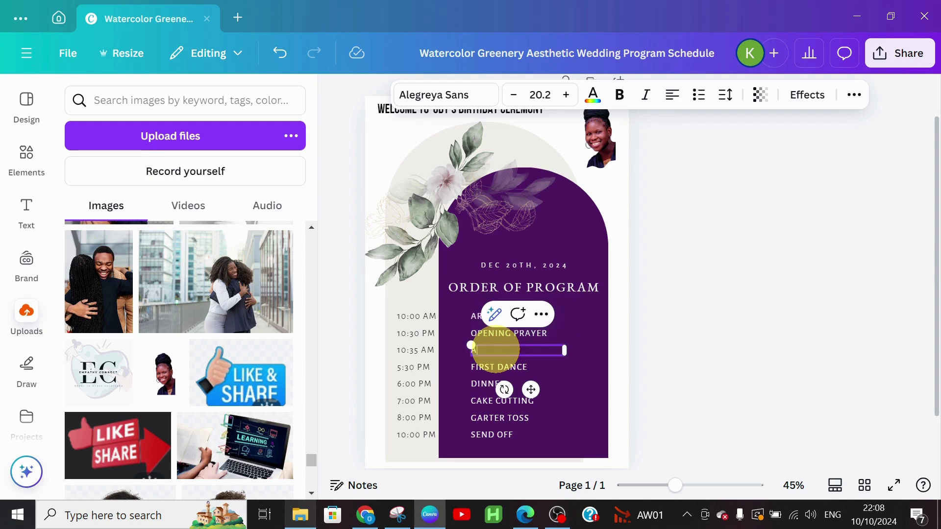
{"action": "type", "text": "RRIVAL OF THE CELEBRANT"}
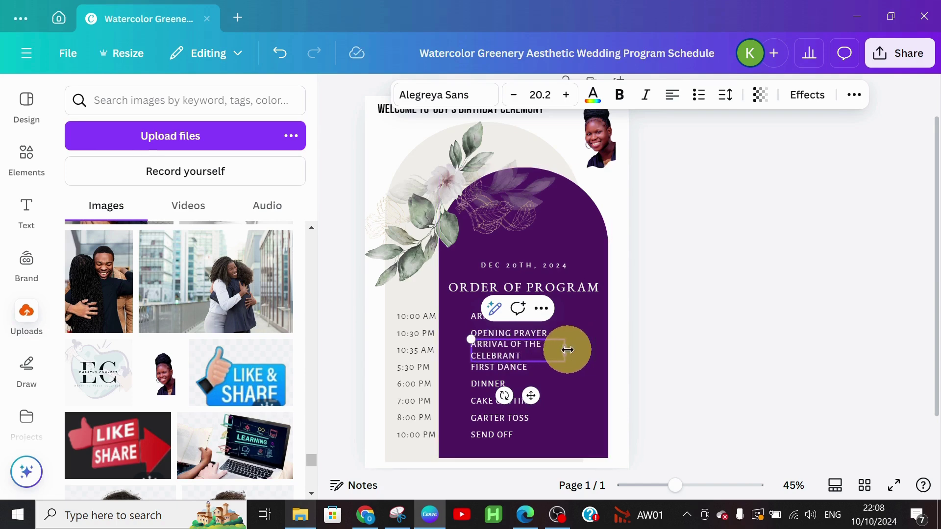
{"action": "left_click_drag", "start_coordinate": [569, 350], "coordinate": [601, 350]}
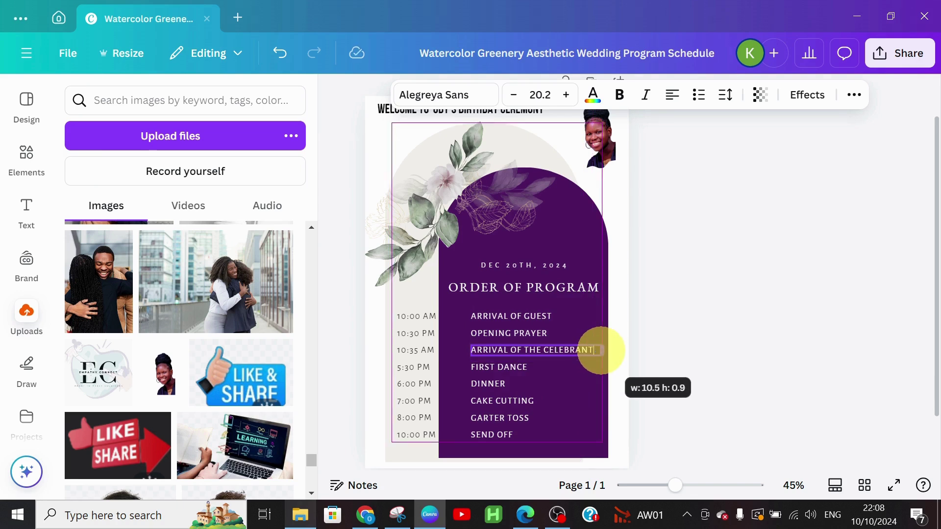
- Change the fourth schedule time to "10:40 PM"
{"action": "left_click", "coordinate": [416, 368]}
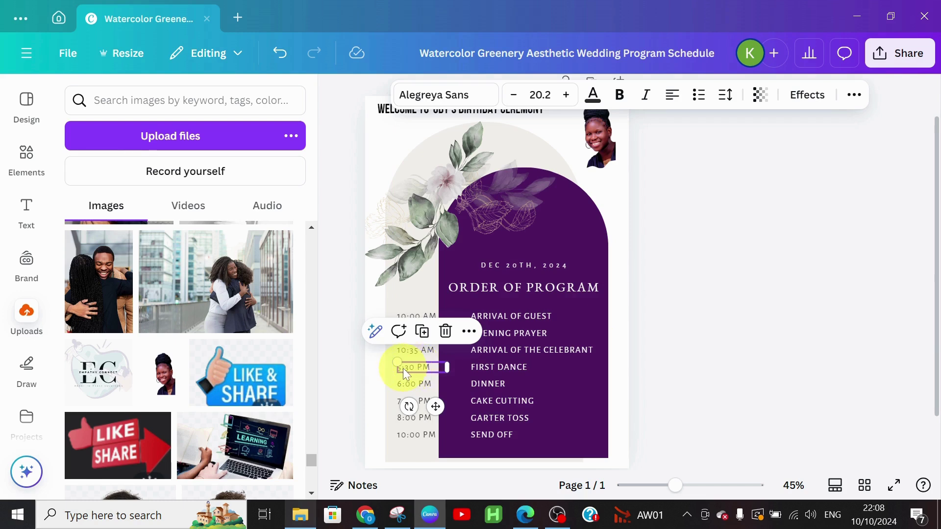
{"action": "left_click", "coordinate": [401, 371]}
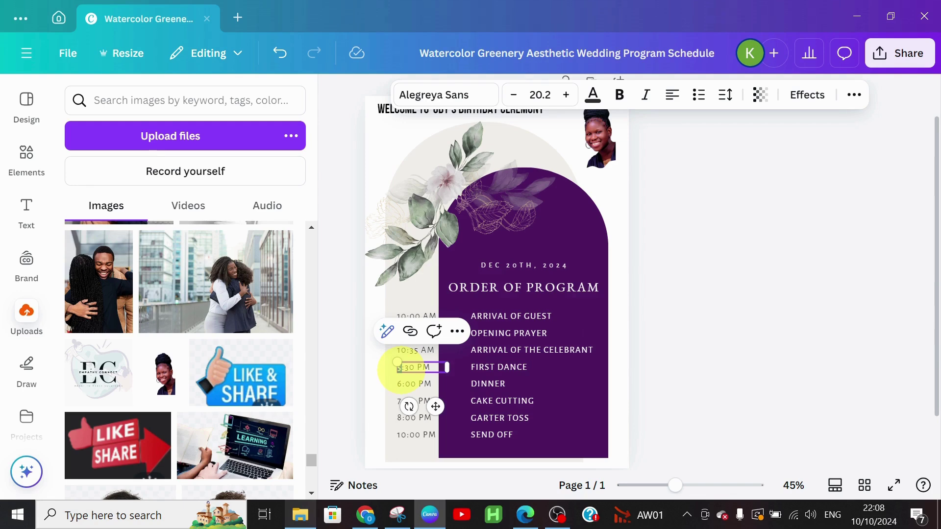
{"action": "type", "text": "10"}
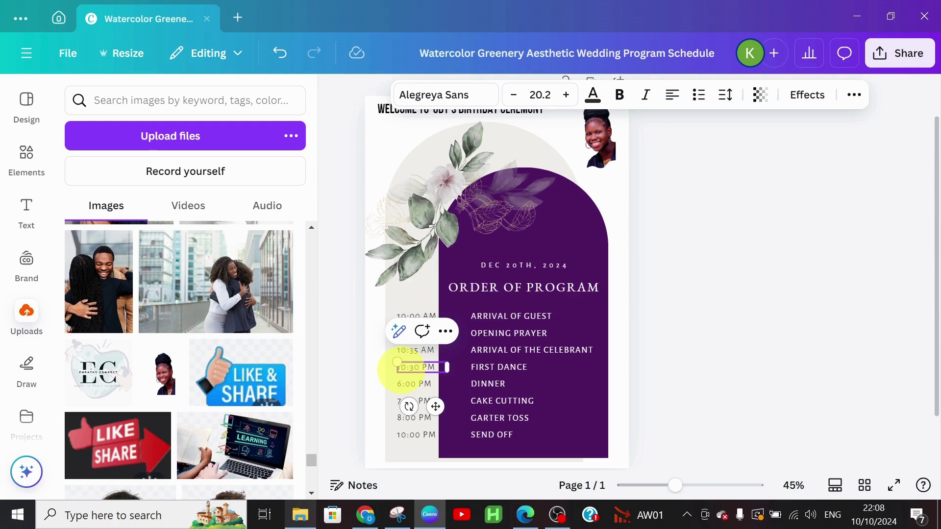
{"action": "key", "text": "BackSpace"}
{"action": "key", "text": "BackSpace"}
{"action": "type", "text": "40"}
- Replace the fourth activity, FIRST DANCE, with "TRIBUTES"
{"action": "left_click", "coordinate": [522, 362]}
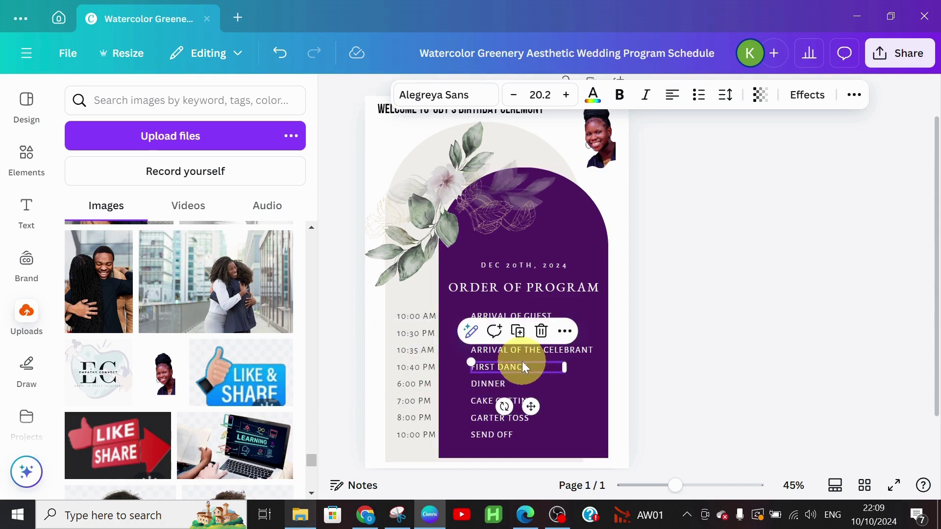
{"action": "left_click", "coordinate": [522, 363]}
{"action": "type", "text": "TRIBUT"}
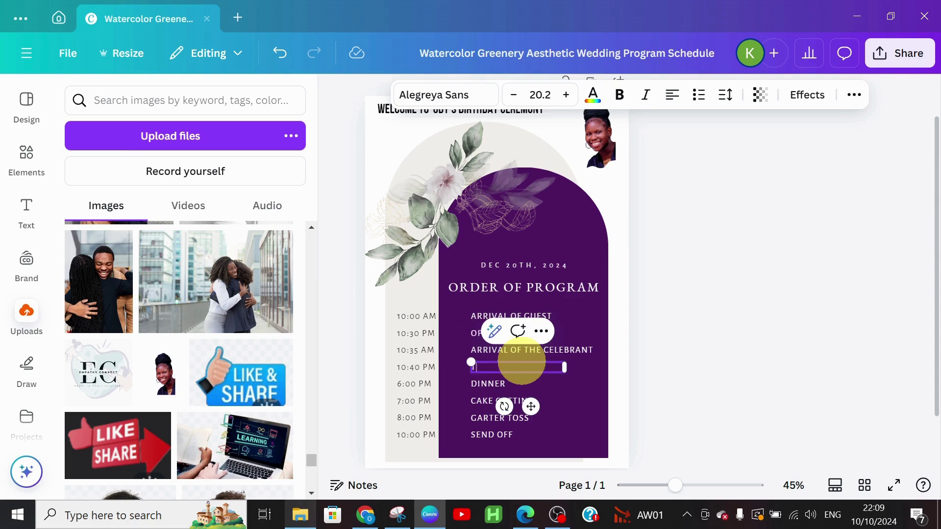
{"action": "type", "text": "ES"}
- Change the fifth schedule time to "11:00 AM"
{"action": "left_click", "coordinate": [402, 383]}
{"action": "left_click", "coordinate": [401, 383]}
{"action": "type", "text": "8"}
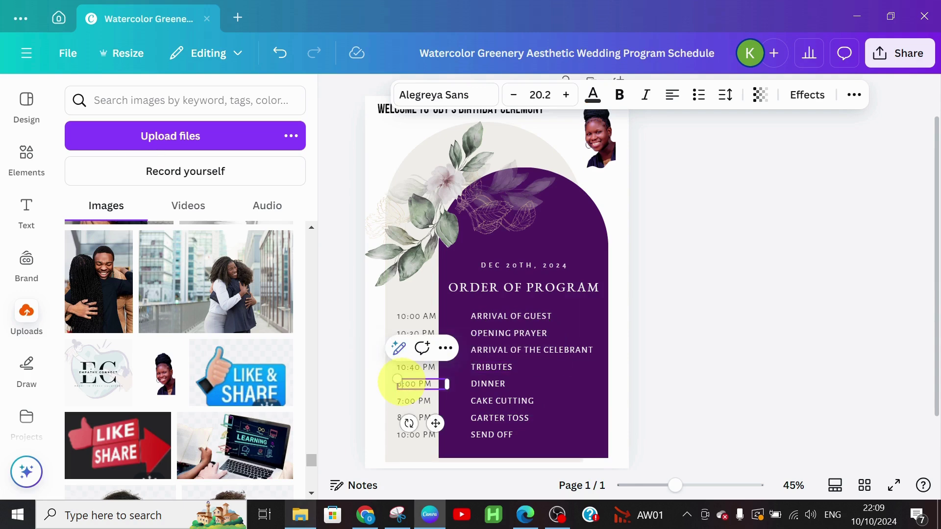
{"action": "key", "text": "BackSpace"}
{"action": "type", "text": "1:"}
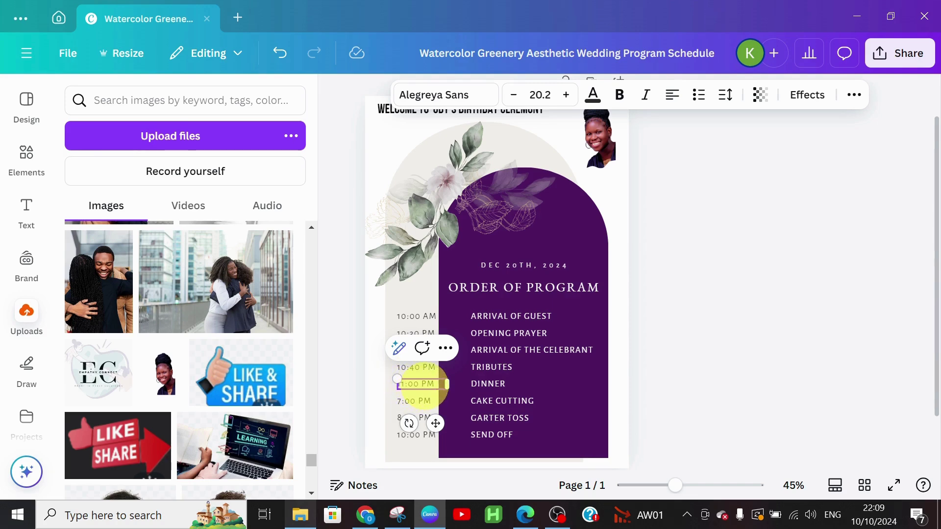
{"action": "key", "text": "BackSpace"}
{"action": "type", "text": "A"}
- Replace the fifth activity, DINNER, with "MUSICAL PRESENTATION" and widen its text box so it fits on one line
{"action": "left_click", "coordinate": [500, 383]}
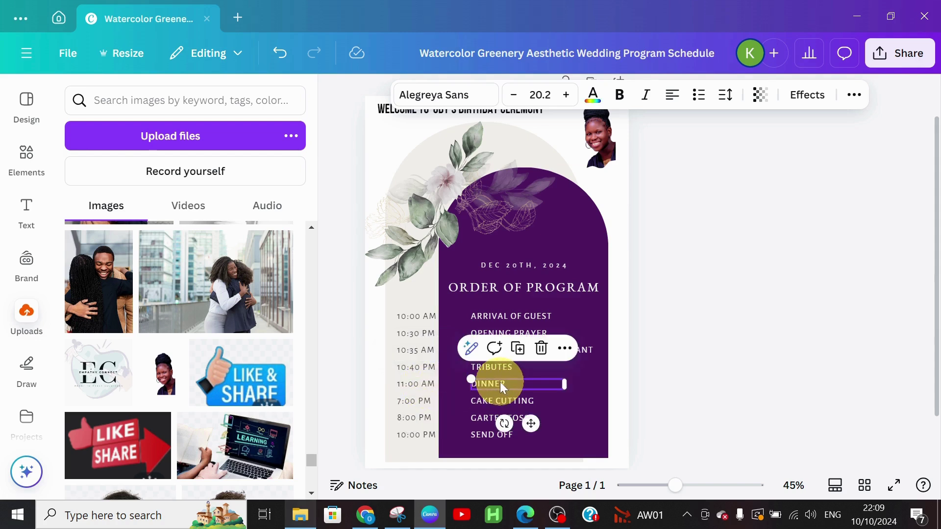
{"action": "left_click", "coordinate": [500, 382]}
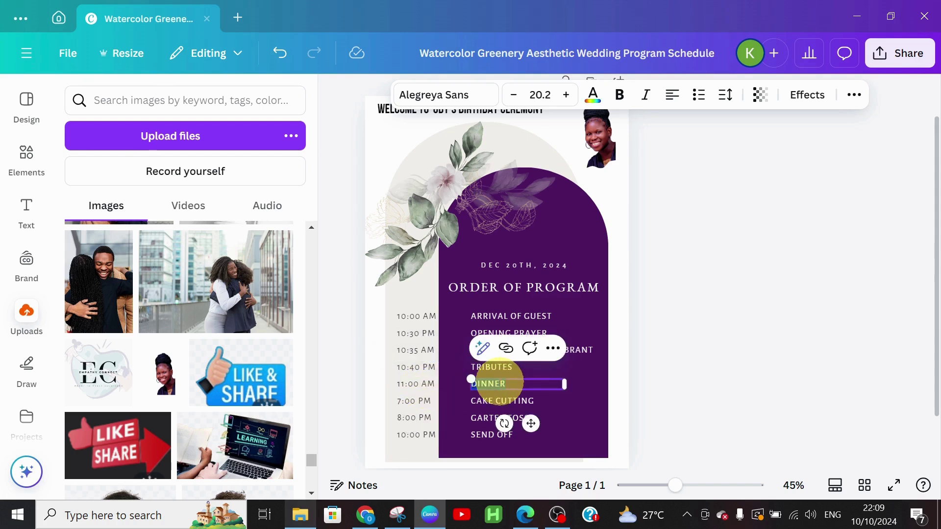
{"action": "type", "text": "MUSIC"}
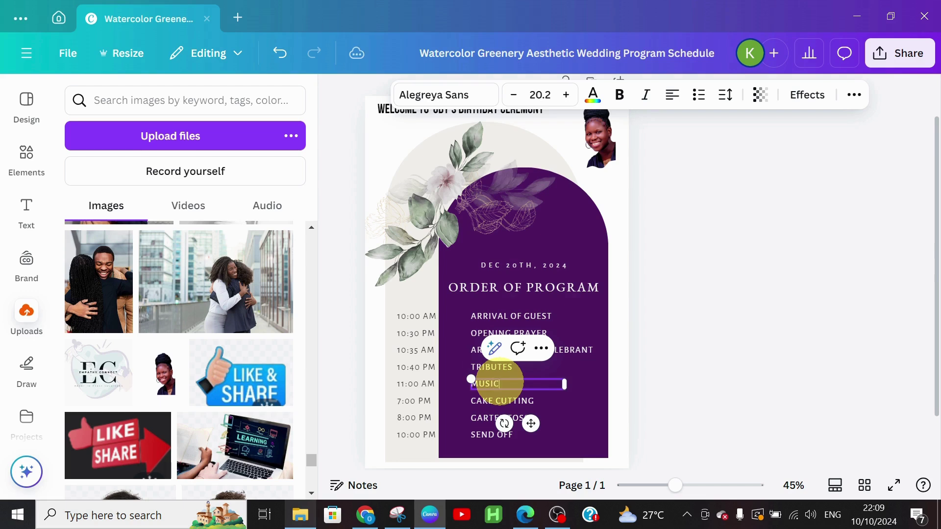
{"action": "type", "text": "AL PRESENTATION"}
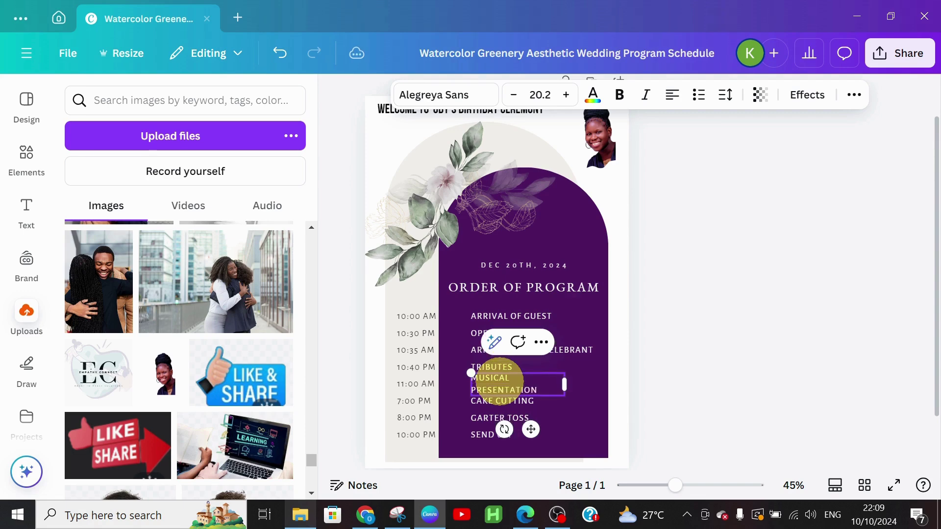
{"action": "left_click_drag", "start_coordinate": [566, 389], "coordinate": [593, 384]}
- Change the sixth schedule time, beside CAKE CUTTING, to "11:30 AM"
{"action": "double_click", "coordinate": [407, 401]}
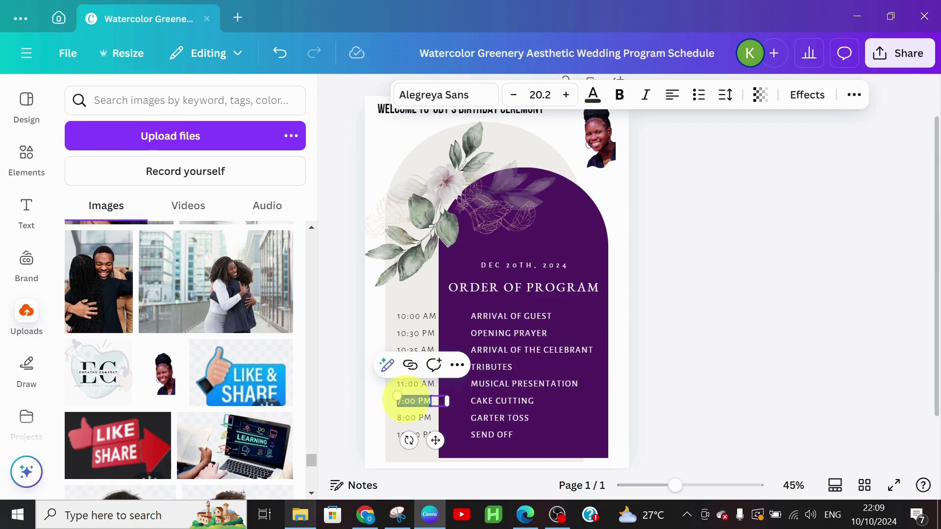
{"action": "left_click", "coordinate": [396, 396]}
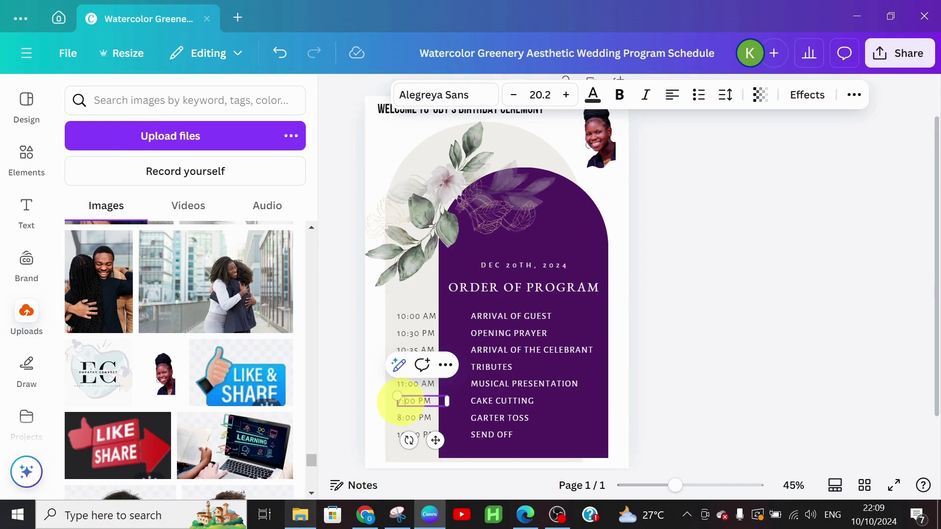
{"action": "key", "text": "Delete"}
{"action": "key", "text": "Delete"}
{"action": "type", "text": "11:"}
{"action": "key", "text": "Right"}
{"action": "key", "text": "Right"}
{"action": "key", "text": "Right"}
{"action": "key", "text": "Delete"}
{"action": "type", "text": "30"}
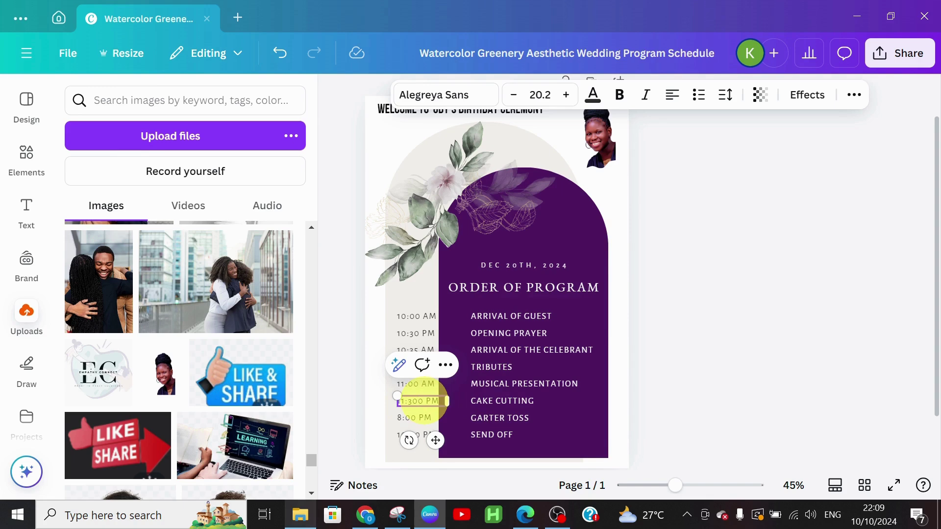
{"action": "key", "text": "BackSpace"}
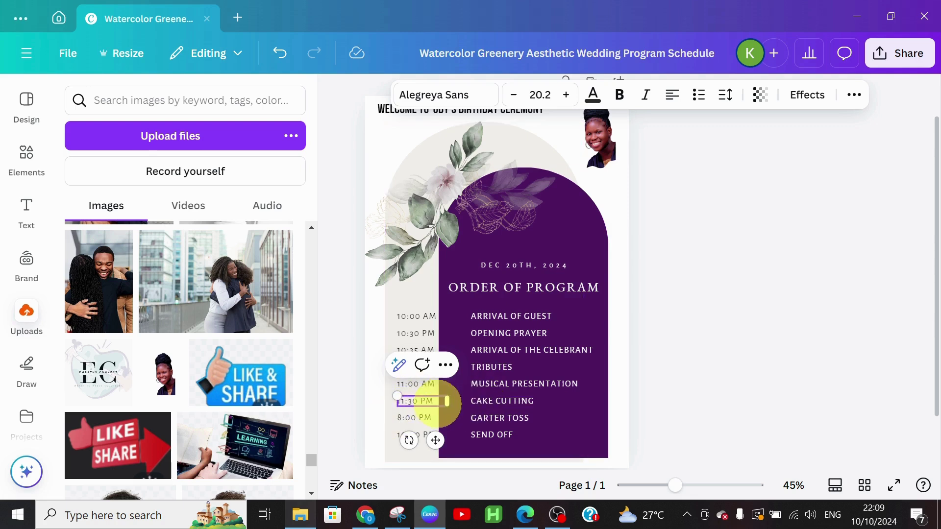
{"action": "key", "text": "BackSpace"}
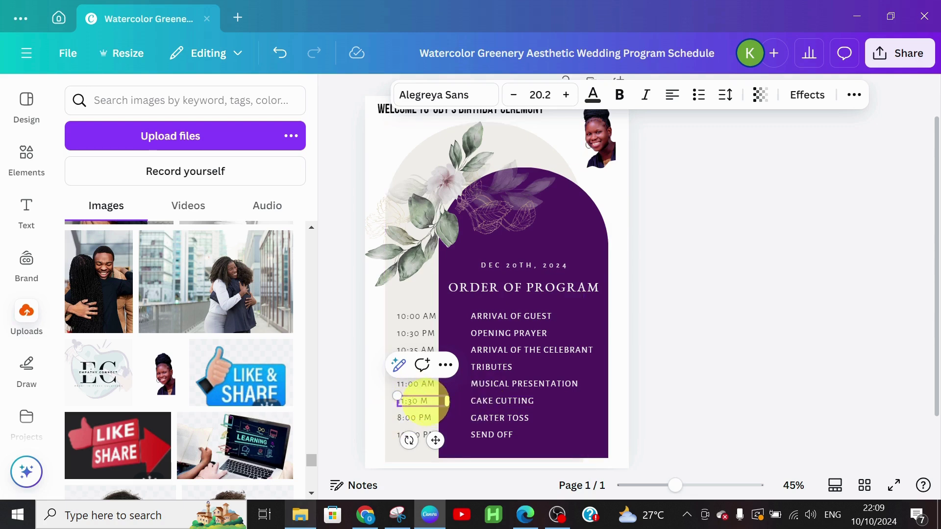
{"action": "type", "text": "A"}
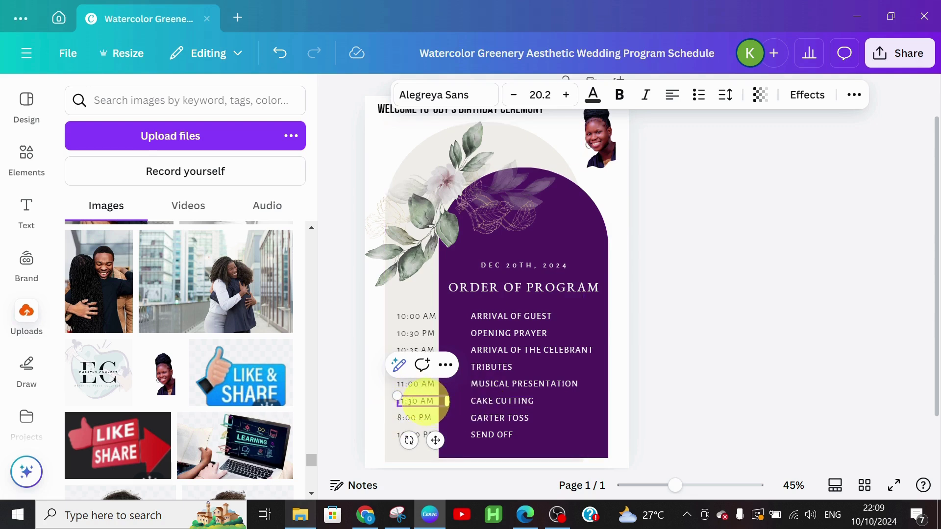
- Change the seventh schedule time, beside GARTER TOSS, to "11:40 AM"
{"action": "left_click", "coordinate": [408, 419]}
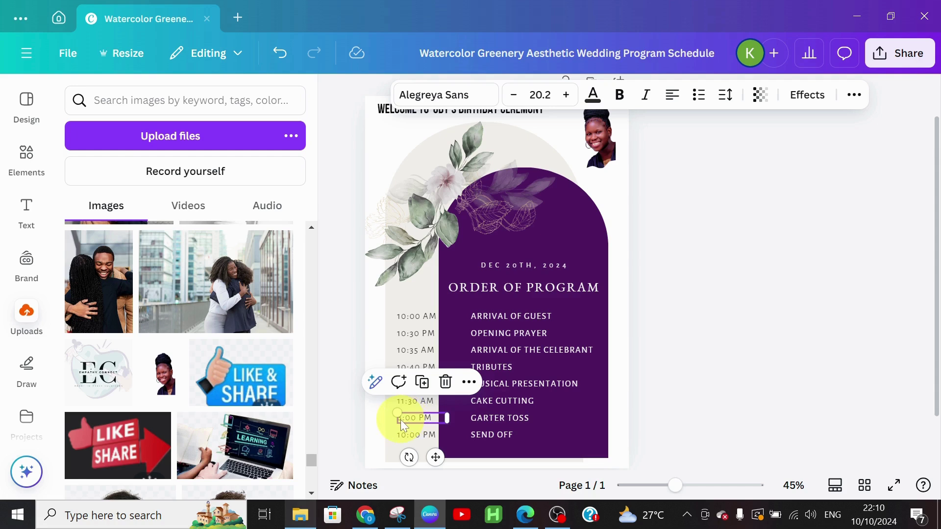
{"action": "double_click", "coordinate": [401, 419]}
{"action": "left_click", "coordinate": [397, 413]}
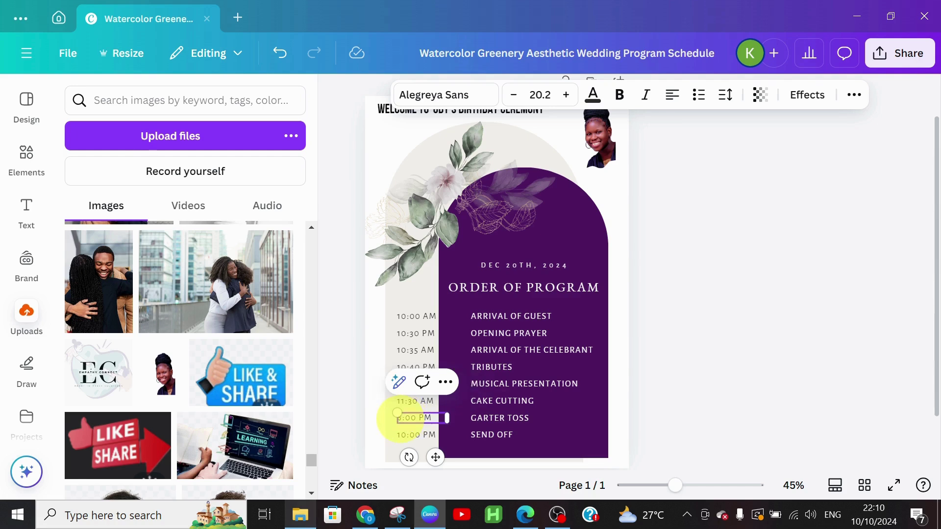
{"action": "key", "text": "Delete"}
{"action": "type", "text": "1"}
{"action": "key", "text": "Delete"}
{"action": "type", "text": "4"}
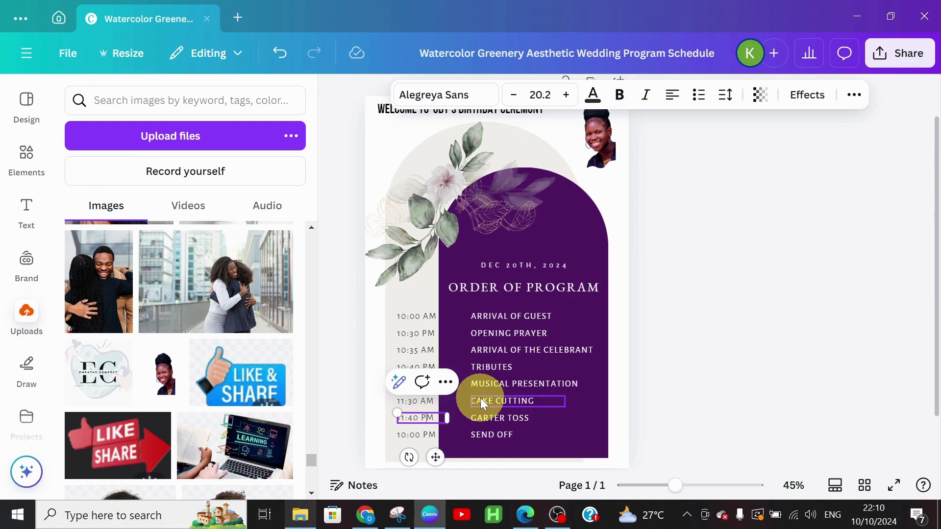
{"action": "key", "text": "Delete"}
{"action": "type", "text": "A"}
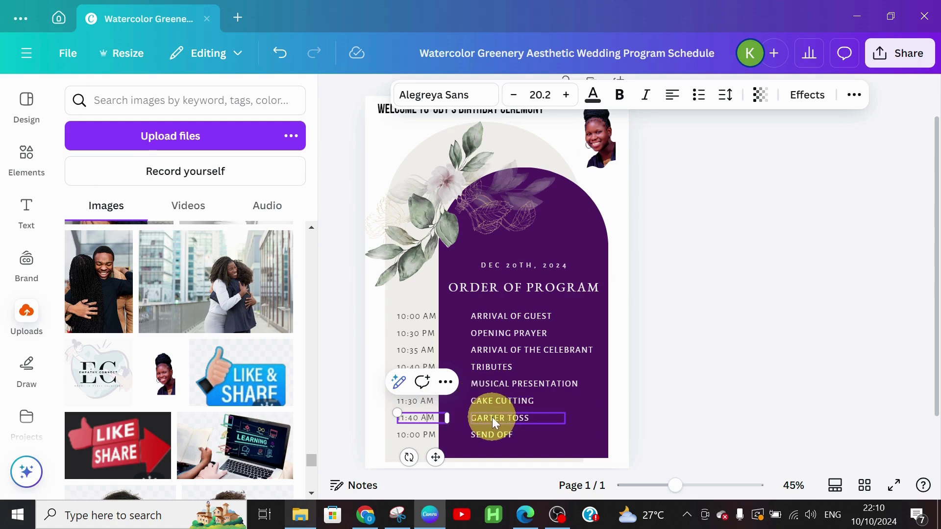
- Replace the seventh activity, GARTER TOSS, with "MENU AND ENTERTAIMENT" and widen its text box so it fits on one line
{"action": "left_click", "coordinate": [493, 419]}
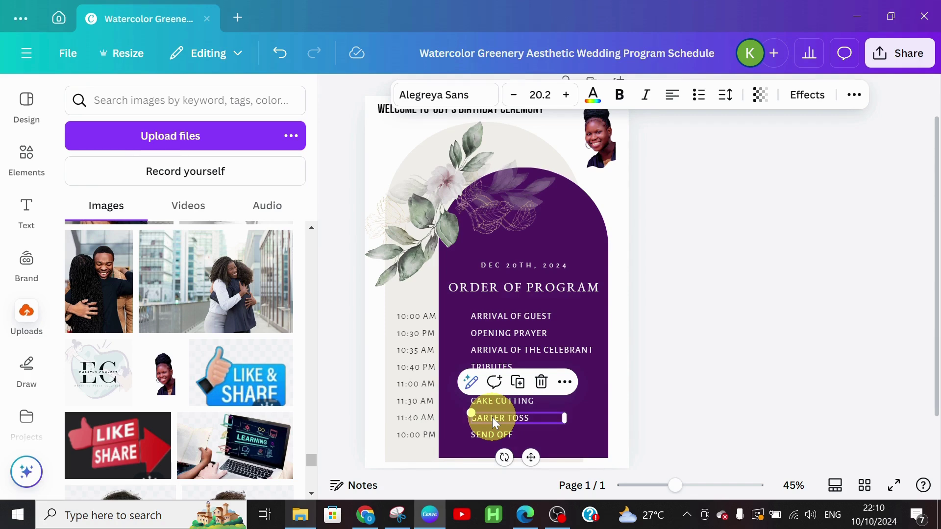
{"action": "left_click", "coordinate": [494, 421]}
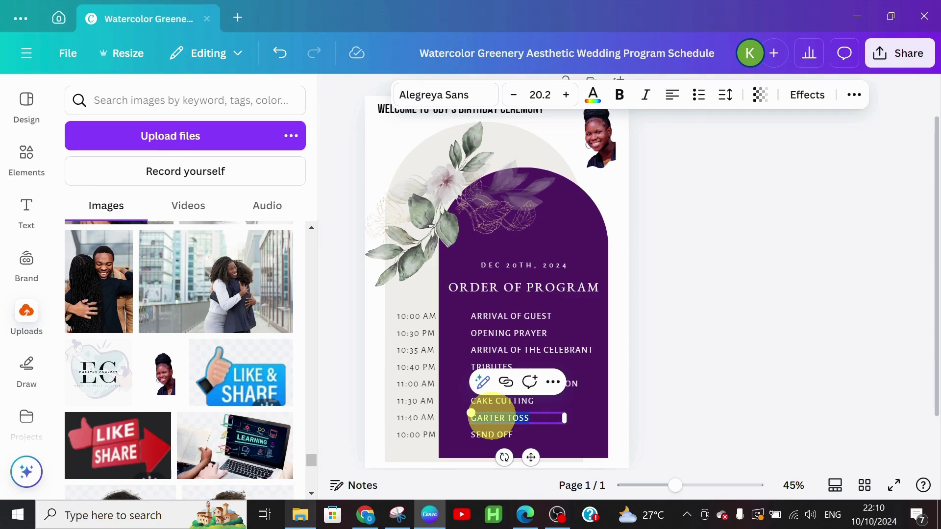
{"action": "type", "text": "MEN"}
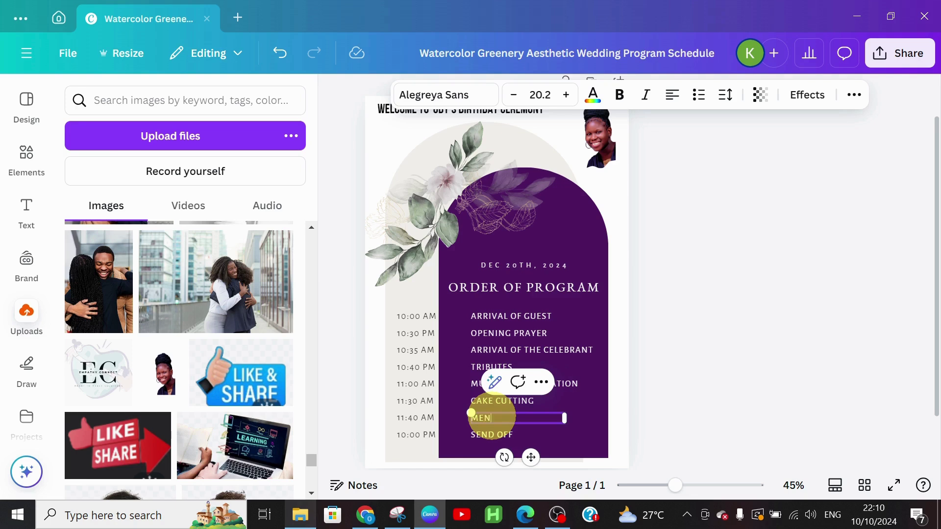
{"action": "type", "text": "U AND ENTERTAIMENT"}
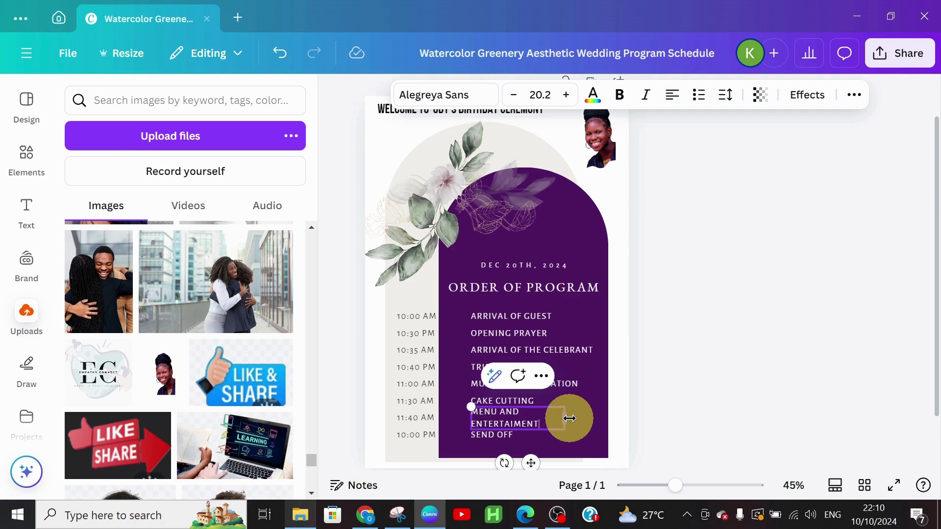
{"action": "left_click_drag", "start_coordinate": [569, 418], "coordinate": [598, 418]}
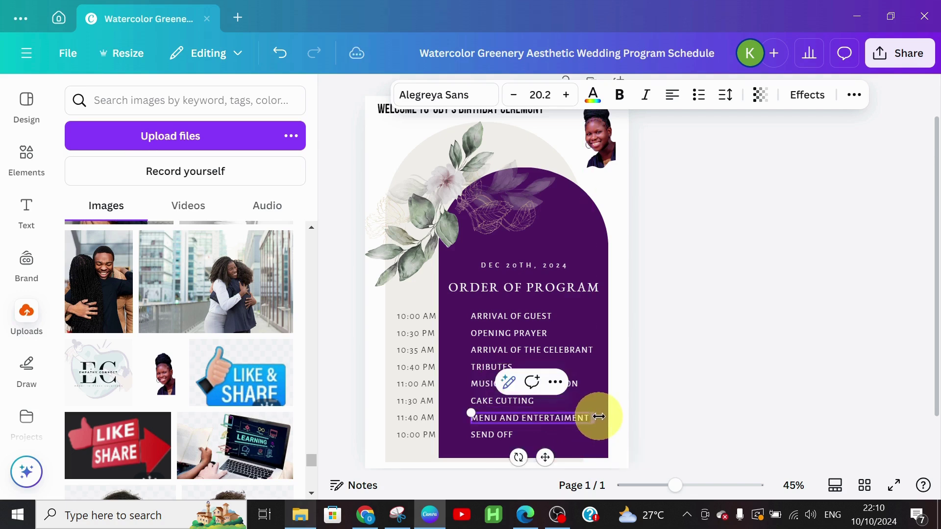
- Change the eighth schedule time, beside SEND OFF, to "12:00 PM"
{"action": "left_click", "coordinate": [413, 436]}
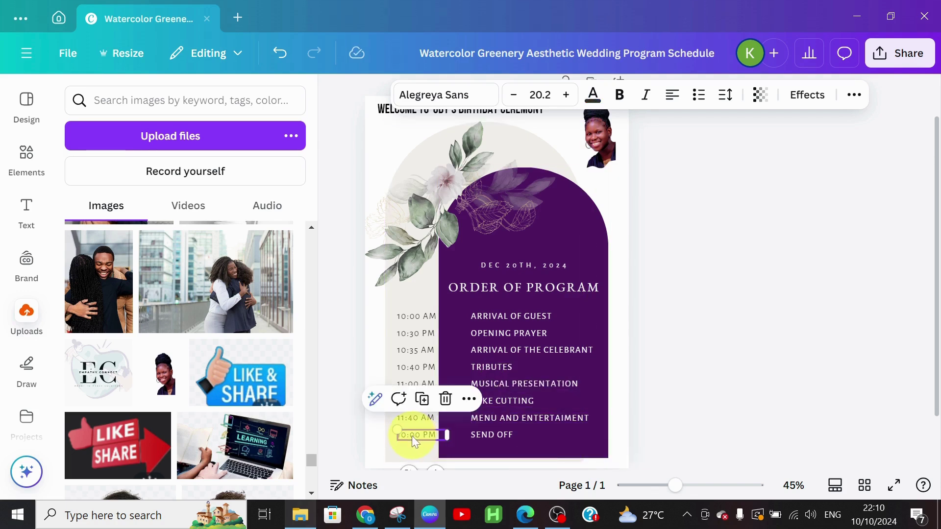
{"action": "double_click", "coordinate": [405, 434]}
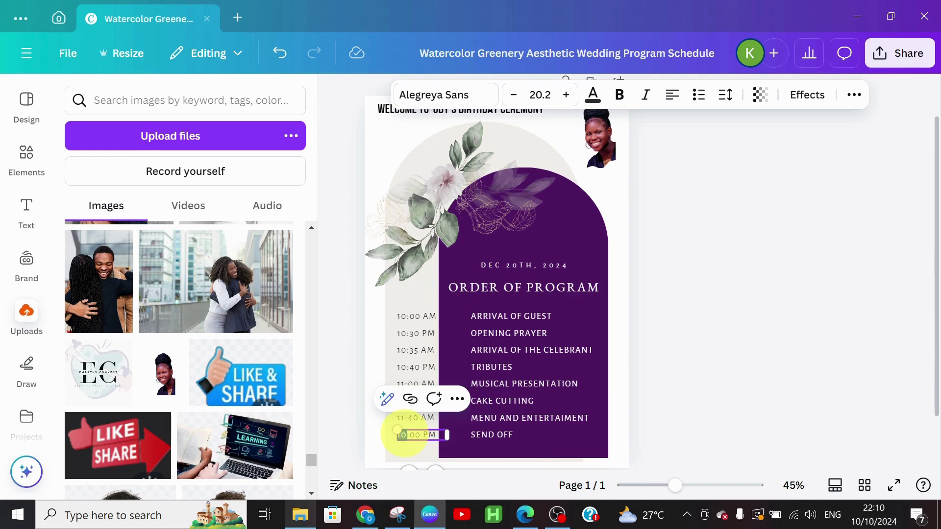
{"action": "type", "text": "2"}
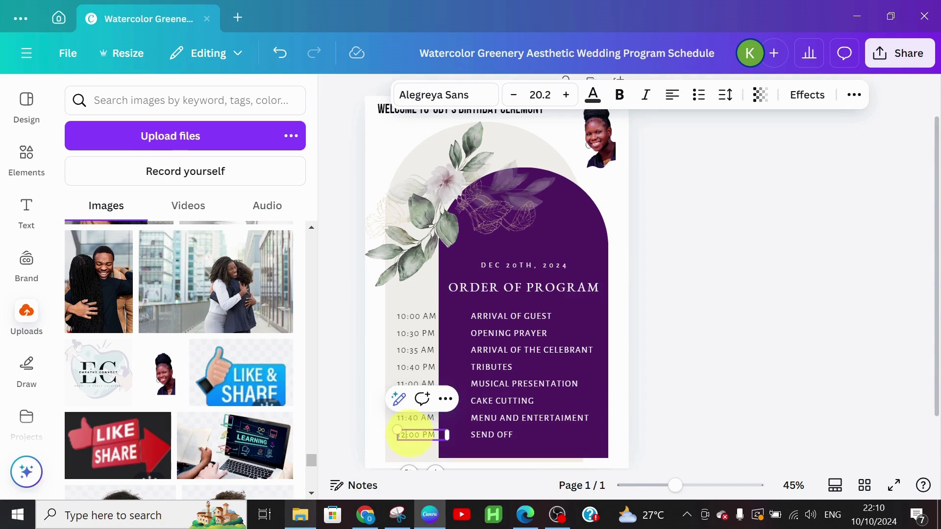
- Replace the eighth activity, SEND OFF, with "VOTE OF THANKS"
{"action": "left_click", "coordinate": [494, 436]}
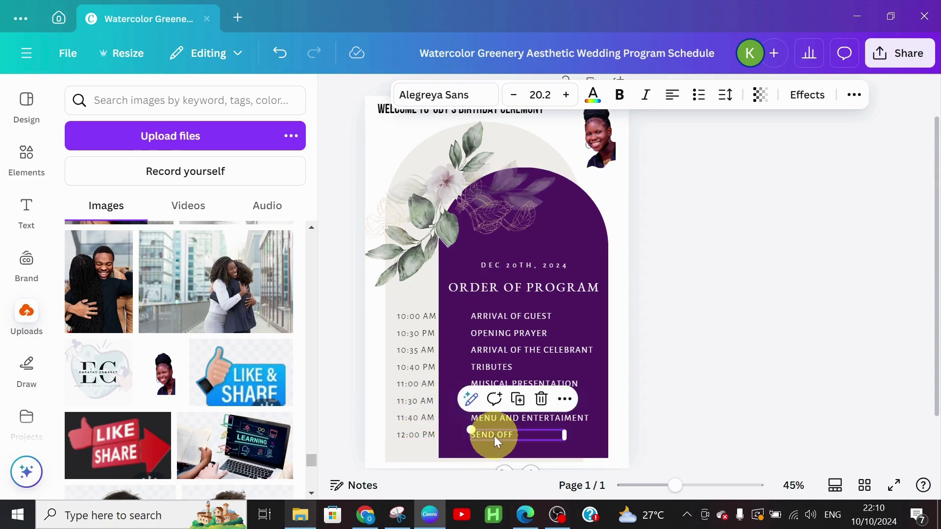
{"action": "left_click", "coordinate": [494, 436]}
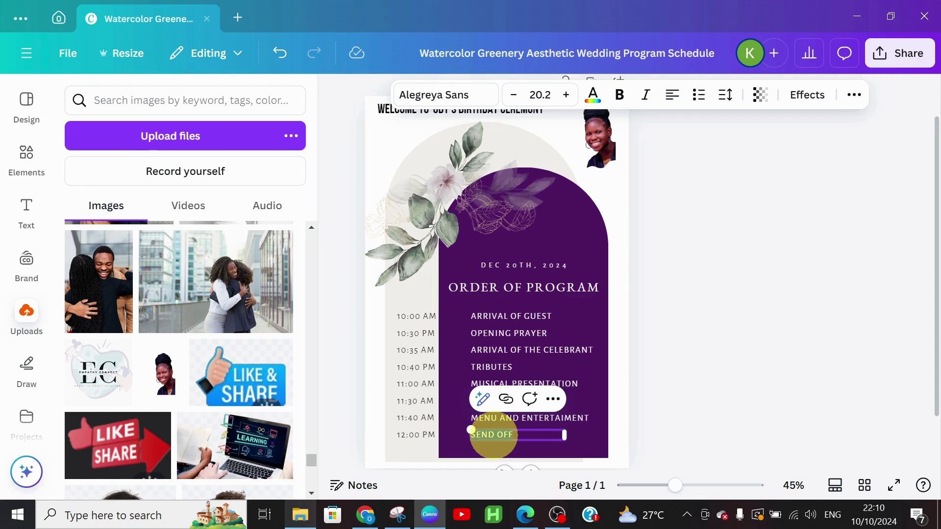
{"action": "type", "text": "VOT"}
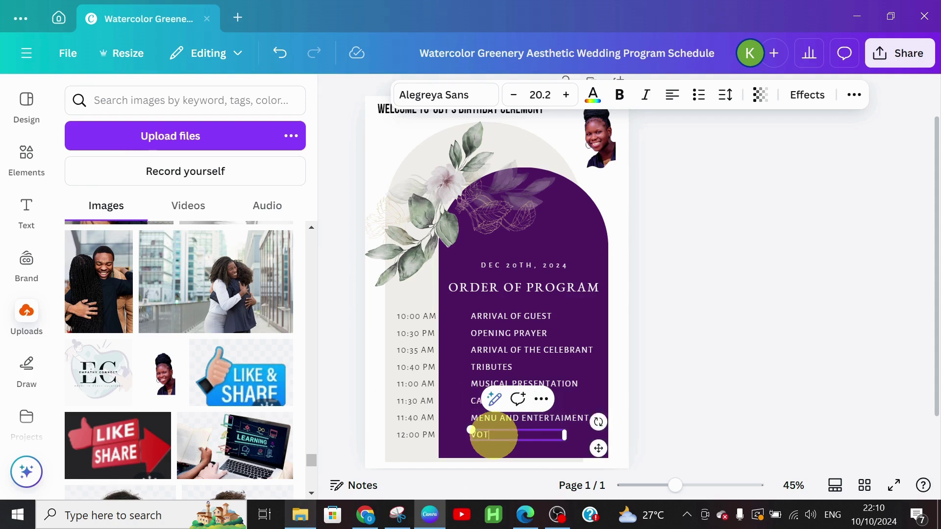
{"action": "type", "text": "E OF THANKS"}
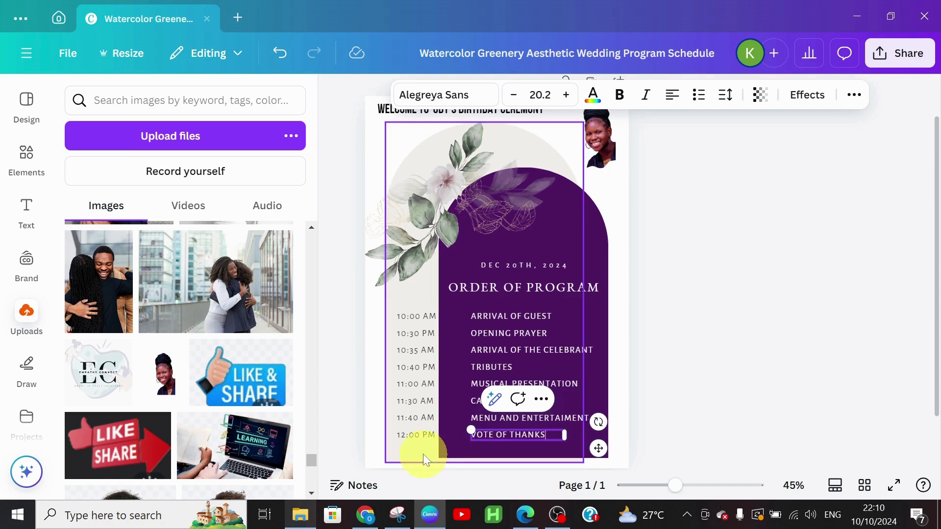
- Duplicate the last schedule time, place the copy directly below it as a ninth entry, and set it to "12:10 PM"
{"action": "left_click", "coordinate": [414, 436]}
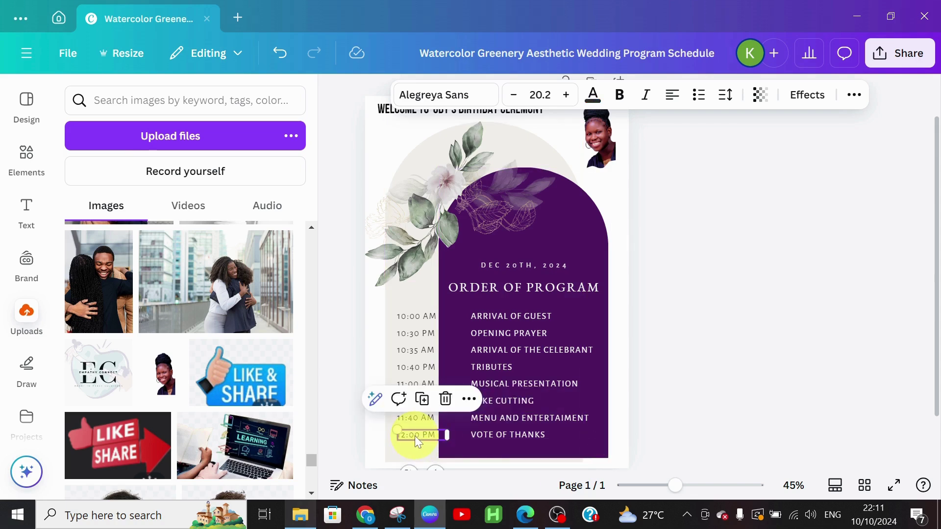
{"action": "left_click_drag", "start_coordinate": [484, 452], "coordinate": [482, 467]}
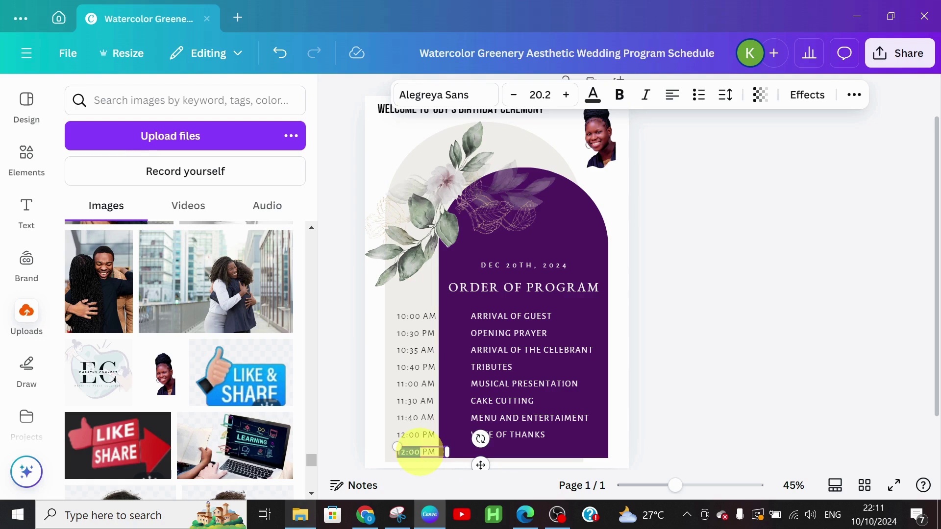
{"action": "left_click", "coordinate": [419, 452]}
{"action": "key", "text": "BackSpace"}
{"action": "key", "text": "BackSpace"}
{"action": "type", "text": "10"}
- Duplicate the VOTE OF THANKS text, place the copy beside the ninth time, and change it to "CLOSING PRAYER"
{"action": "left_click", "coordinate": [509, 450]}
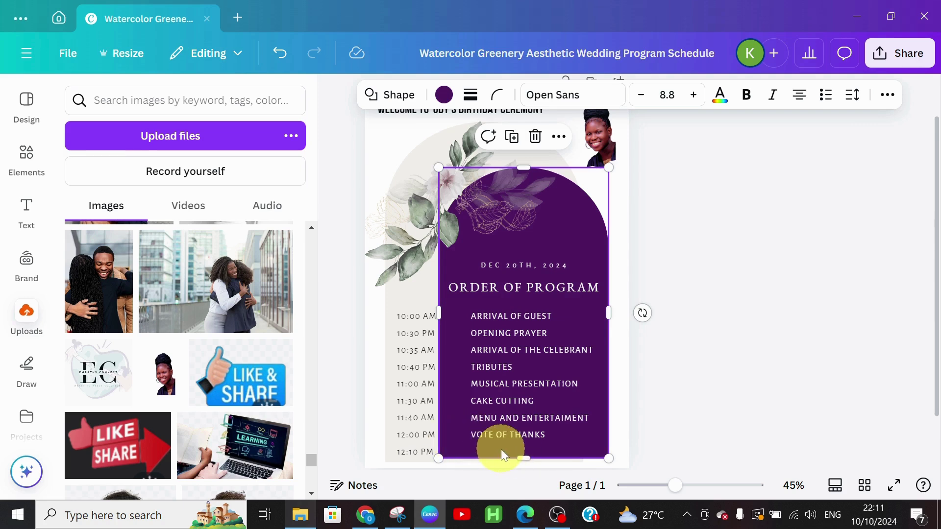
{"action": "left_click", "coordinate": [501, 434]}
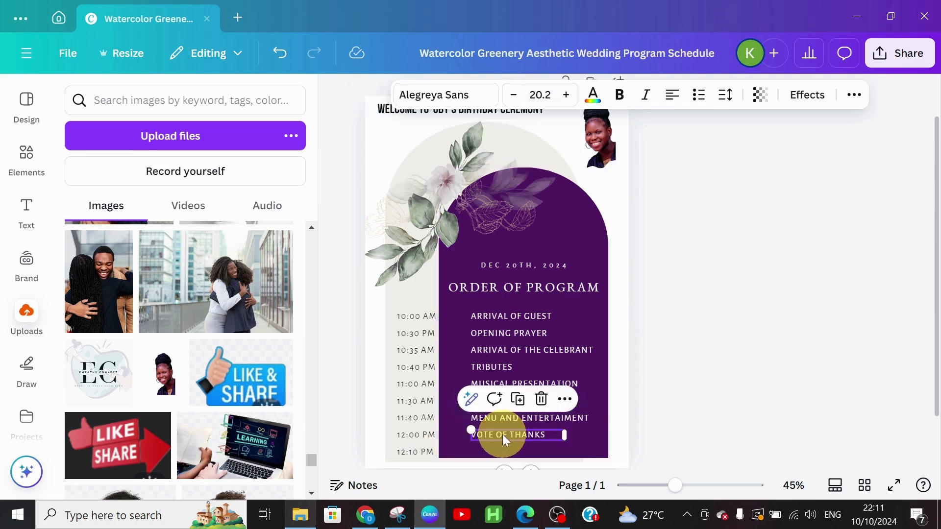
{"action": "left_click_drag", "start_coordinate": [503, 435], "coordinate": [508, 452]}
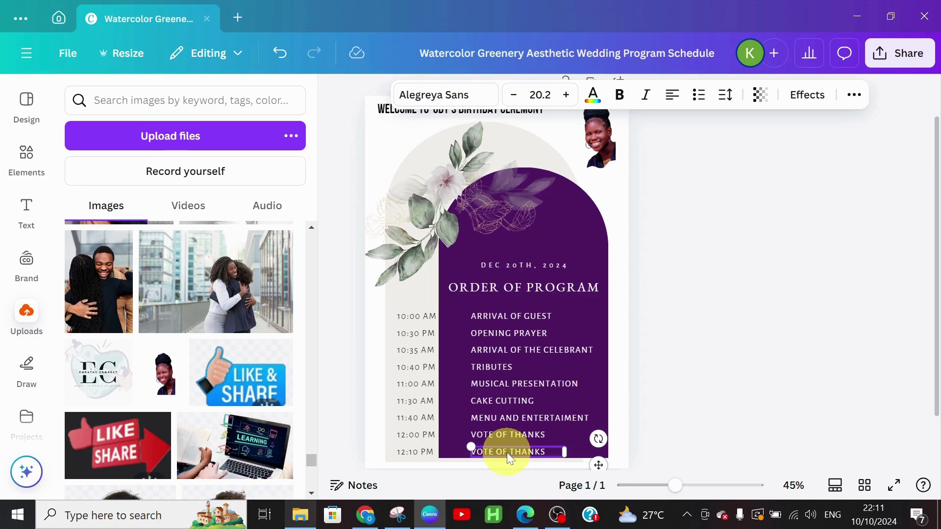
{"action": "double_click", "coordinate": [506, 452]}
{"action": "type", "text": "CLOSING PRAYER"}
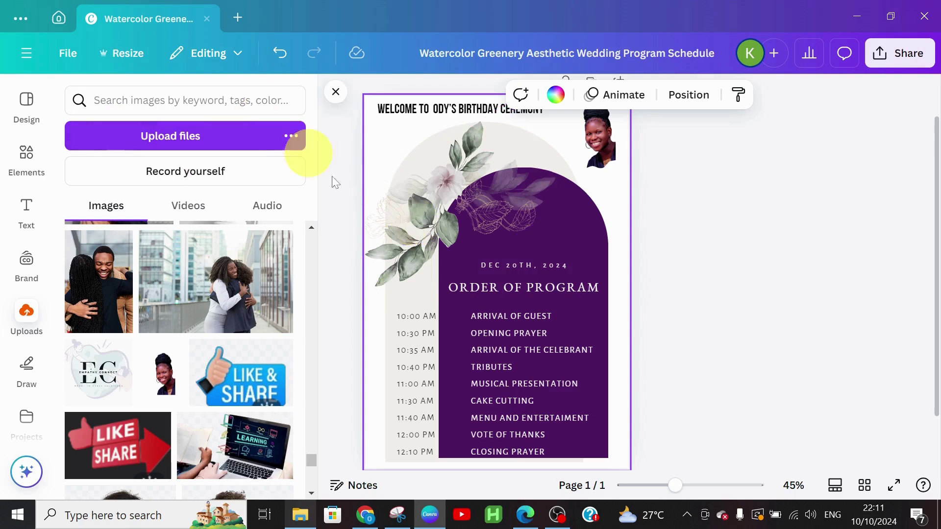
- Replace the previous elements search with "party popper" and show all matching graphics
{"action": "left_click", "coordinate": [26, 162]}
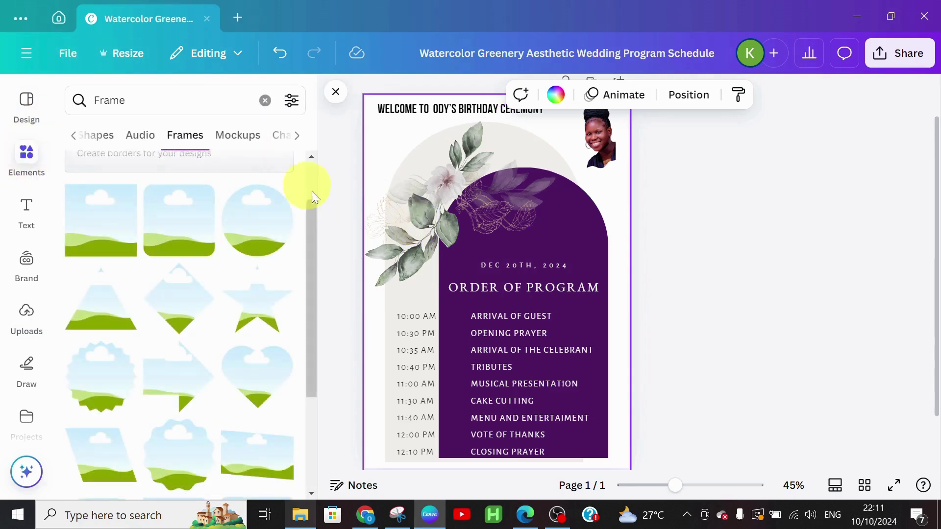
{"action": "left_click", "coordinate": [265, 101]}
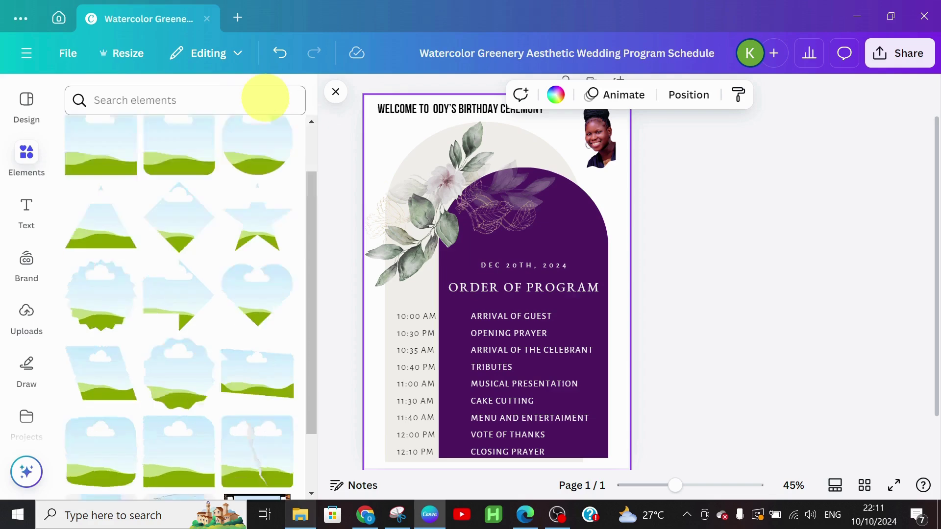
{"action": "left_click", "coordinate": [118, 100]}
{"action": "type", "text": "PARTY POPS"}
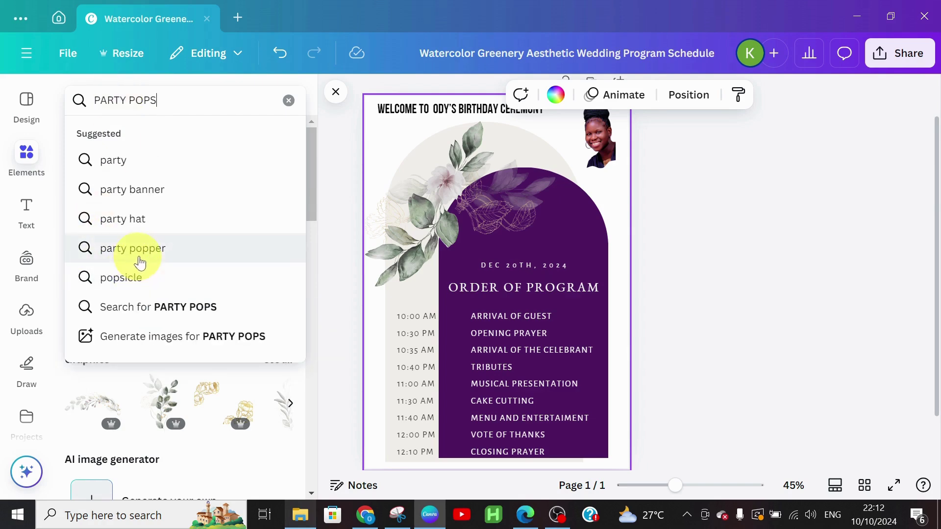
{"action": "left_click", "coordinate": [143, 259]}
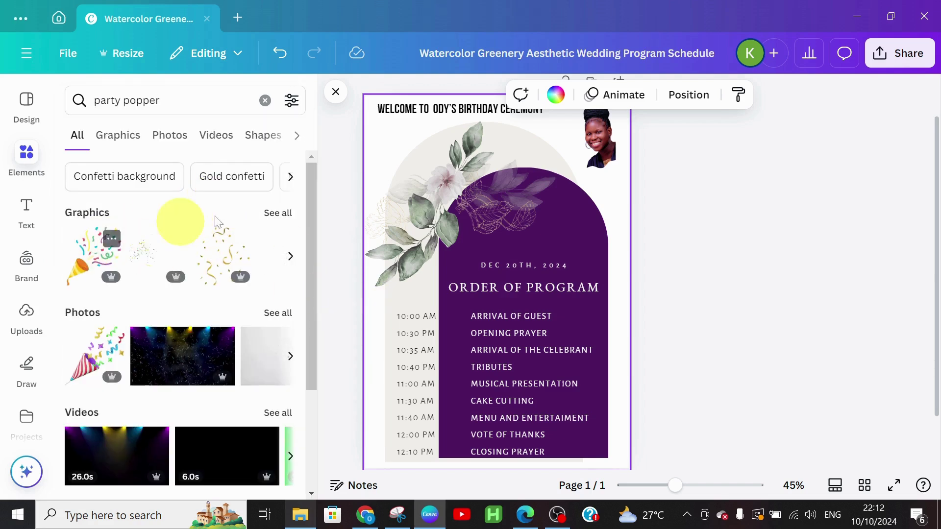
{"action": "left_click", "coordinate": [267, 212]}
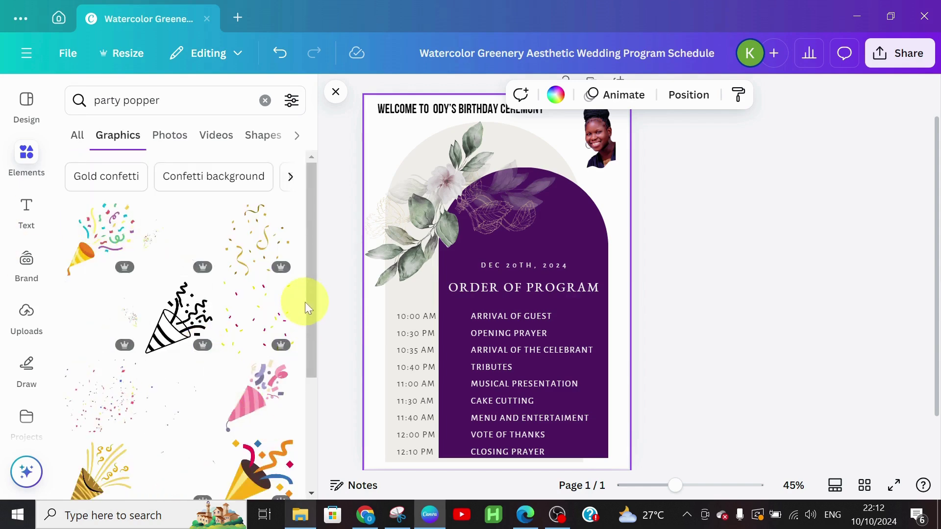
- Add the yellow party popper with colorful confetti, shrink it, and place it in the page's upper-left corner below the welcome heading
{"action": "left_click", "coordinate": [106, 231]}
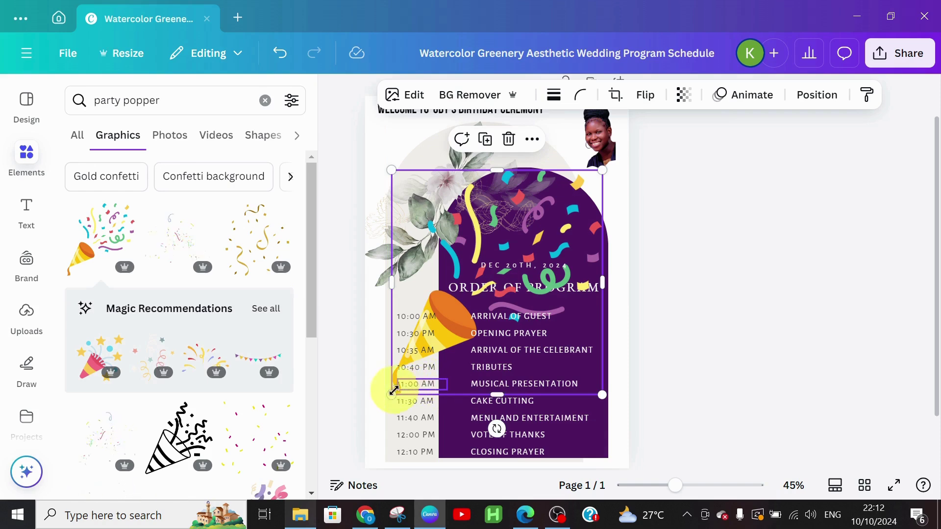
{"action": "left_click_drag", "start_coordinate": [392, 395], "coordinate": [377, 151]}
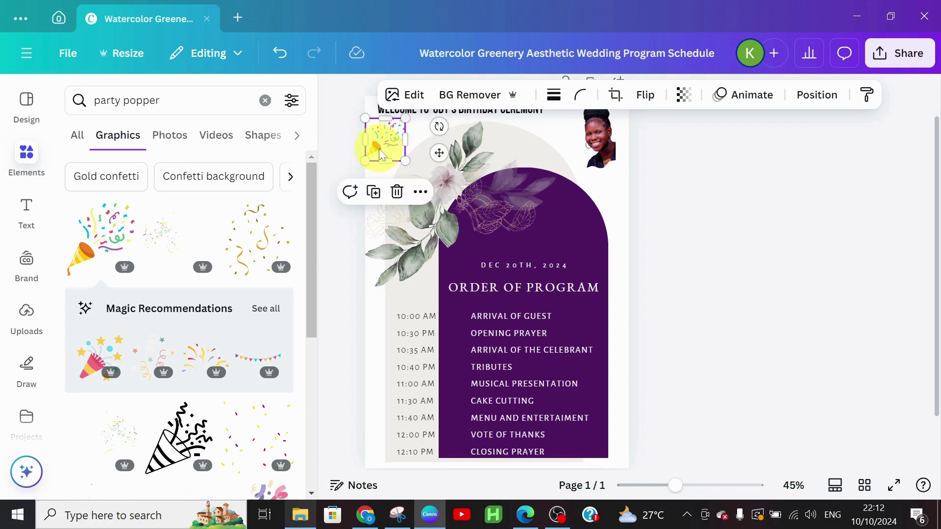
{"action": "left_click", "coordinate": [628, 211]}
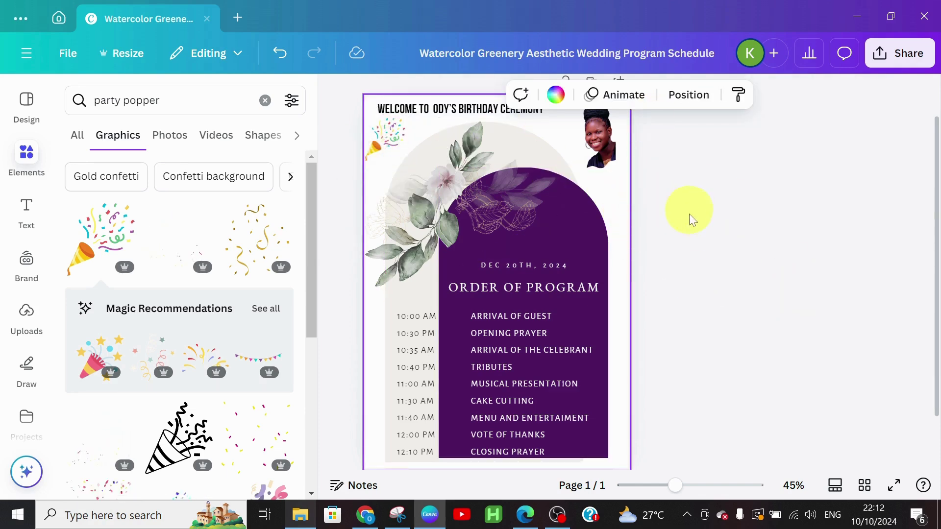
- Download the finished program design as a PDF Print file
{"action": "scroll", "coordinate": [922, 274], "scroll_direction": "up", "scroll_amount": 1}
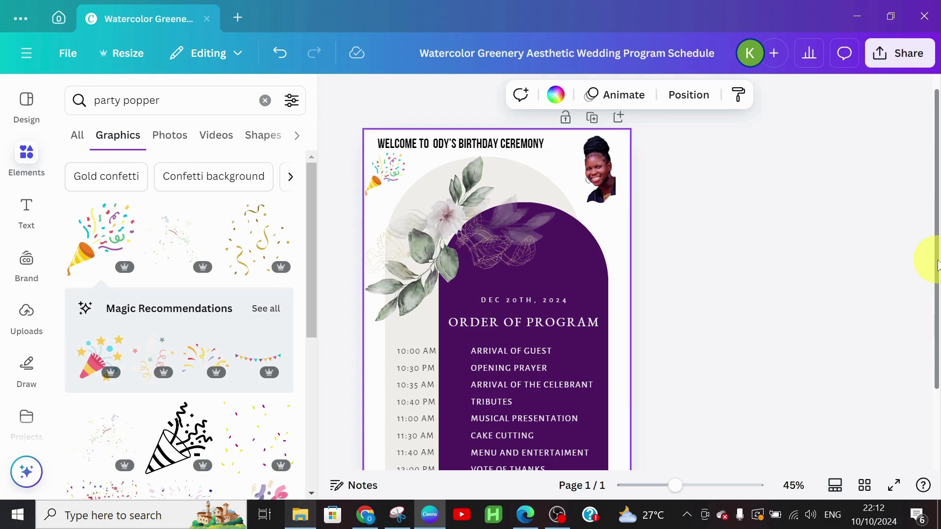
{"action": "mouse_move", "coordinate": [937, 225]}
{"action": "left_mouse_down"}
{"action": "mouse_move", "coordinate": [936, 290]}
{"action": "mouse_move", "coordinate": [937, 228]}
{"action": "left_mouse_up"}
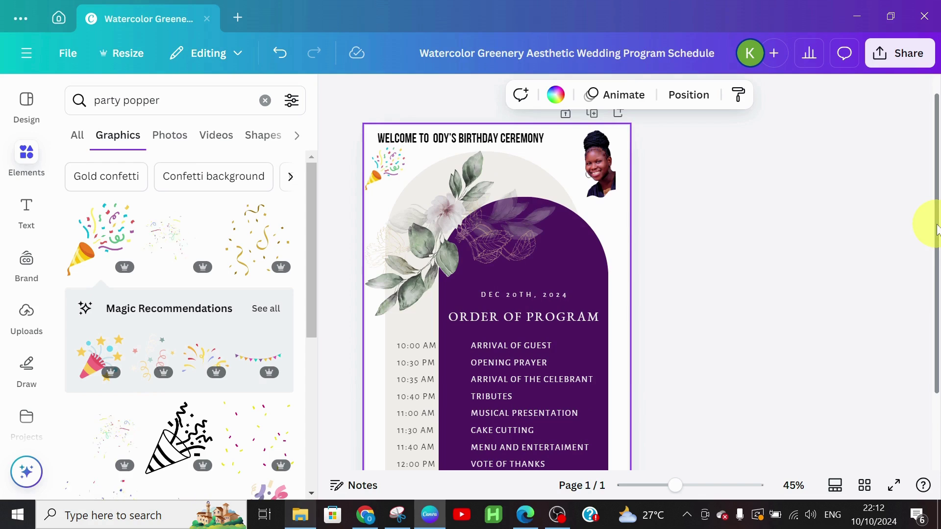
{"action": "left_click", "coordinate": [904, 53]}
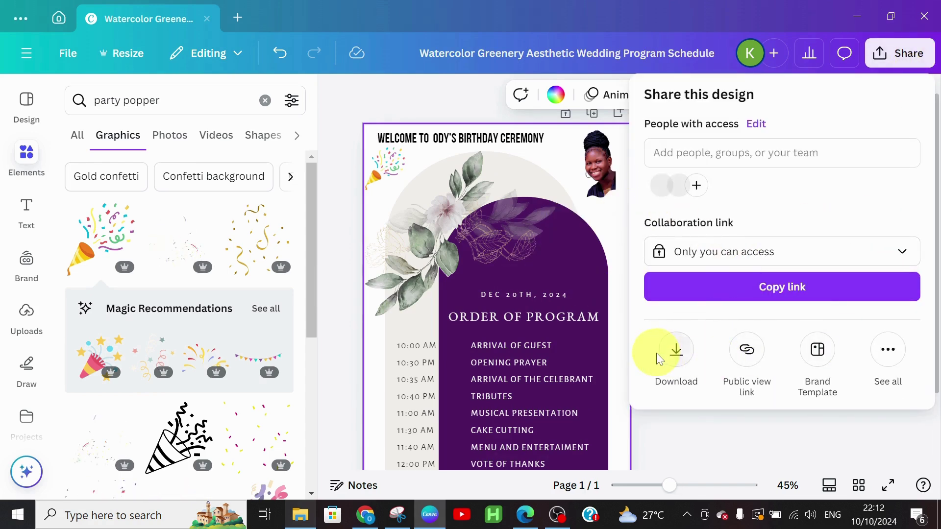
{"action": "left_click", "coordinate": [676, 352]}
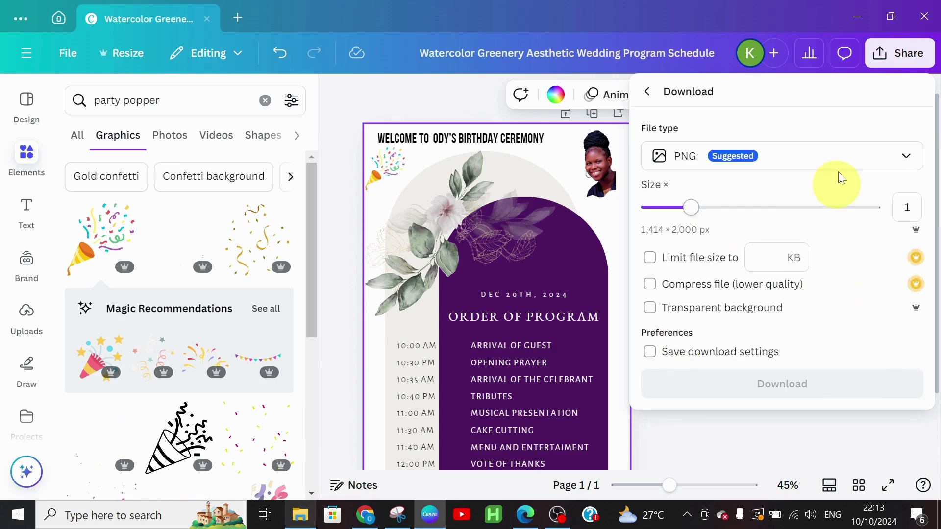
{"action": "left_click", "coordinate": [793, 154]}
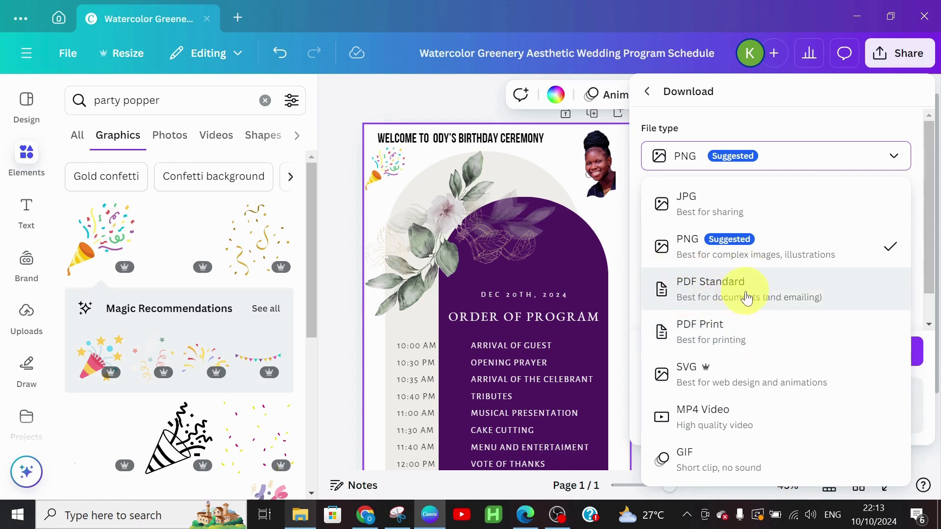
{"action": "left_click", "coordinate": [726, 331]}
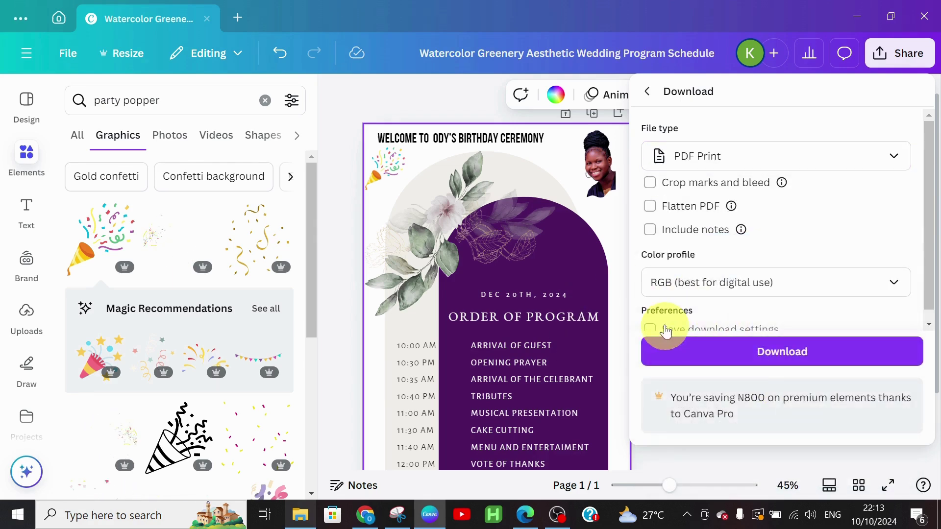
{"action": "left_click", "coordinate": [744, 354]}
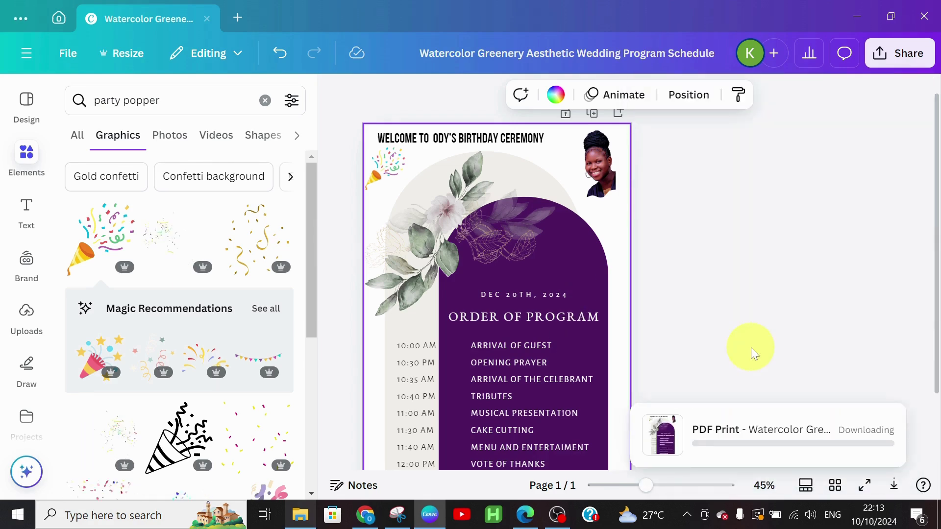